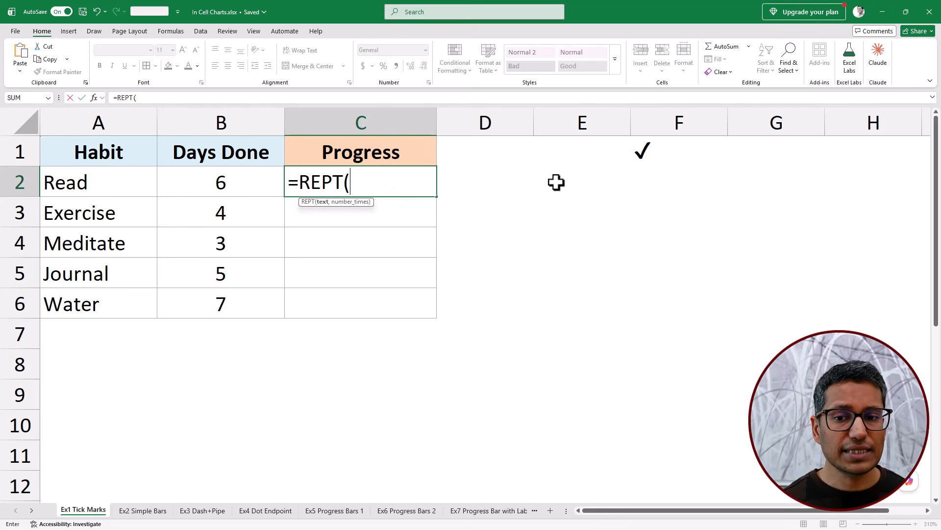
- Complete the Progress formula in C2 as =REPT(F1,B2:B6) so each habit's days are charted with tick marks
click(643, 152)
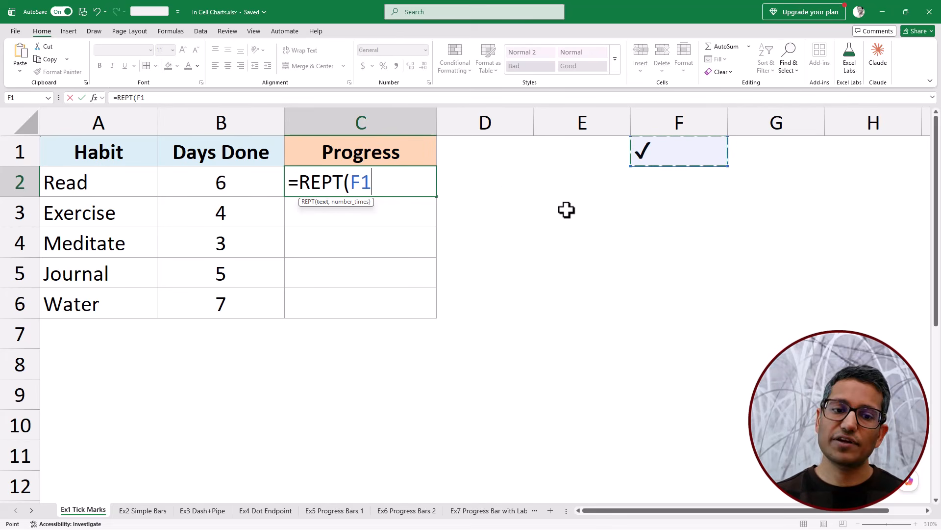
text(,)
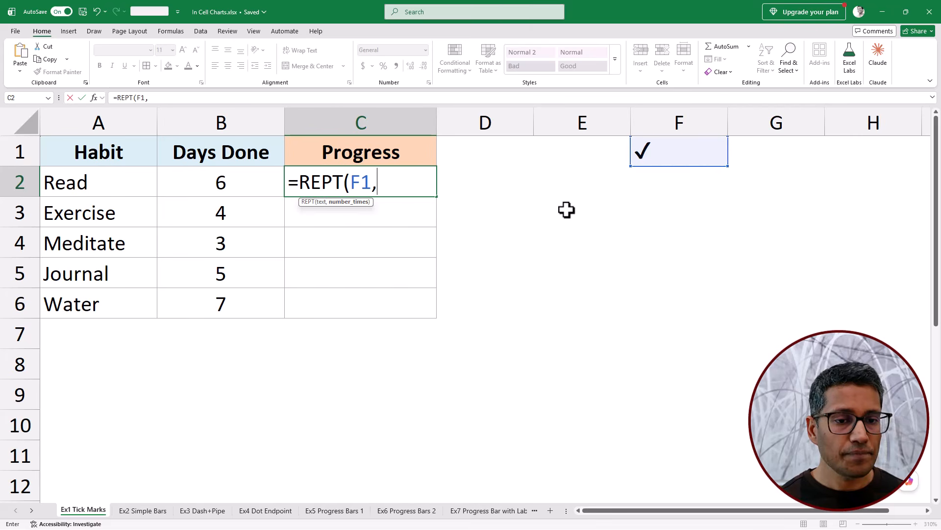
drag(250, 185, 243, 288)
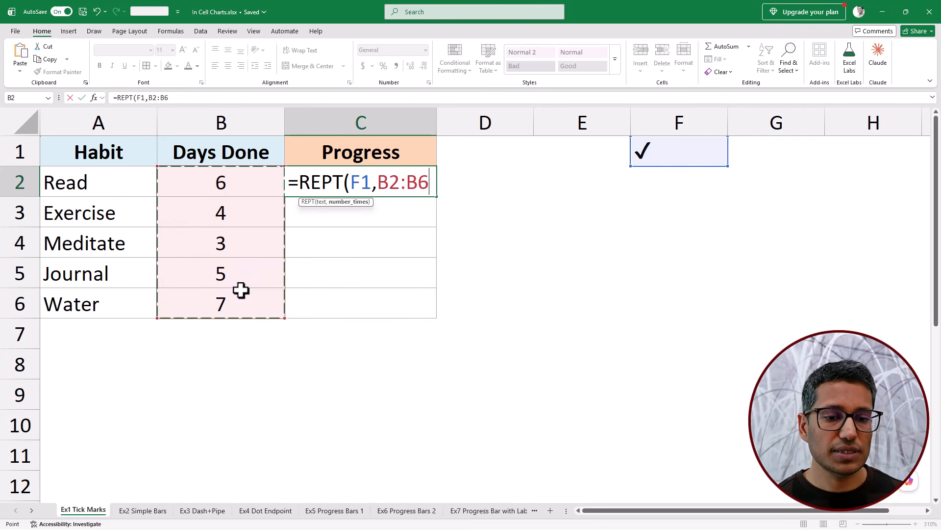
text())
key(Return)
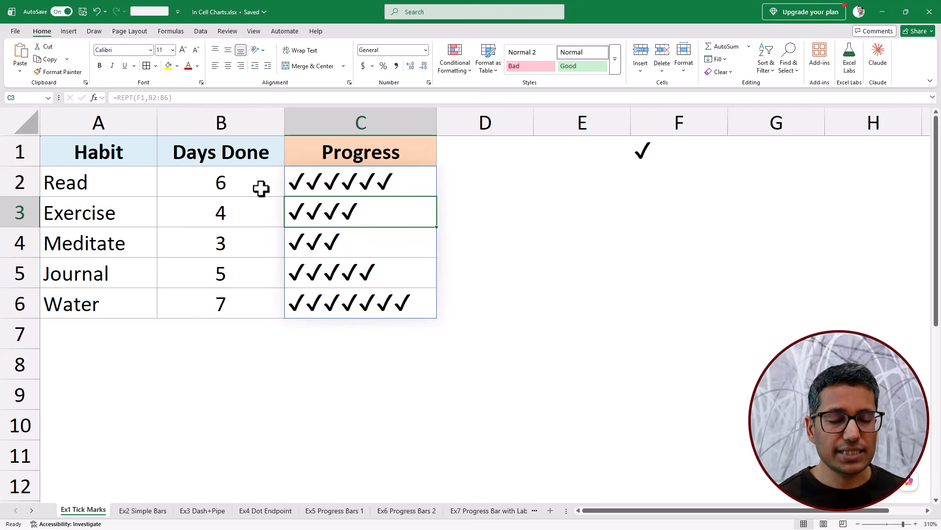
drag(259, 189, 248, 299)
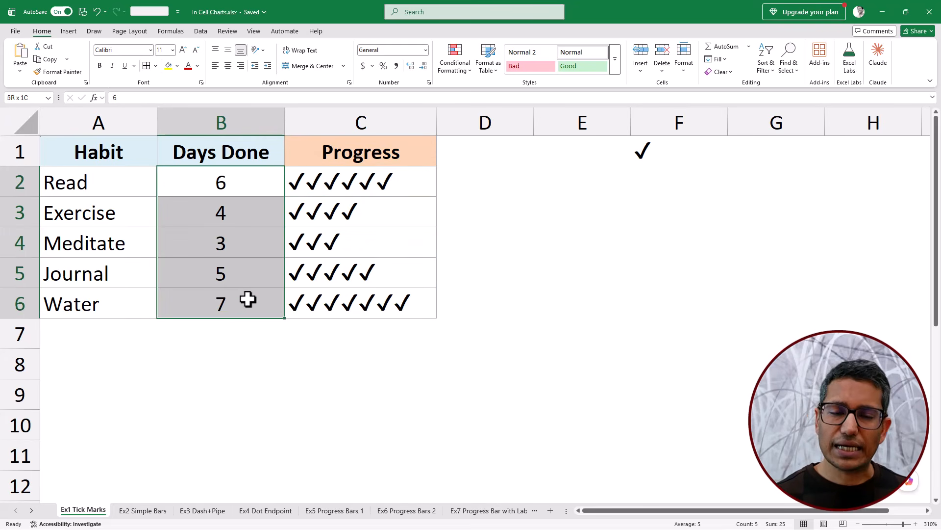
drag(385, 193, 417, 300)
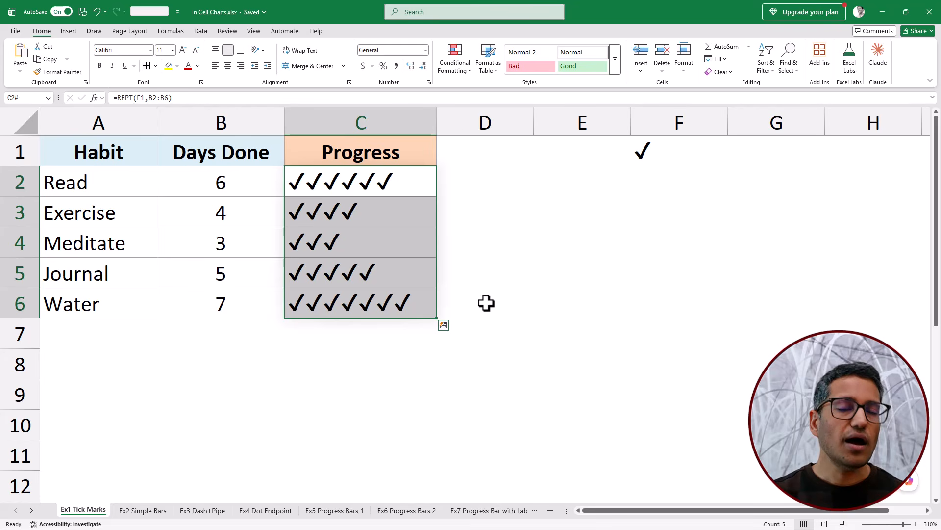
- Open the Ex2 Simple Bars sheet and examine the product sales alongside the REPT formula behind the Aptos Narrow bars
click(141, 512)
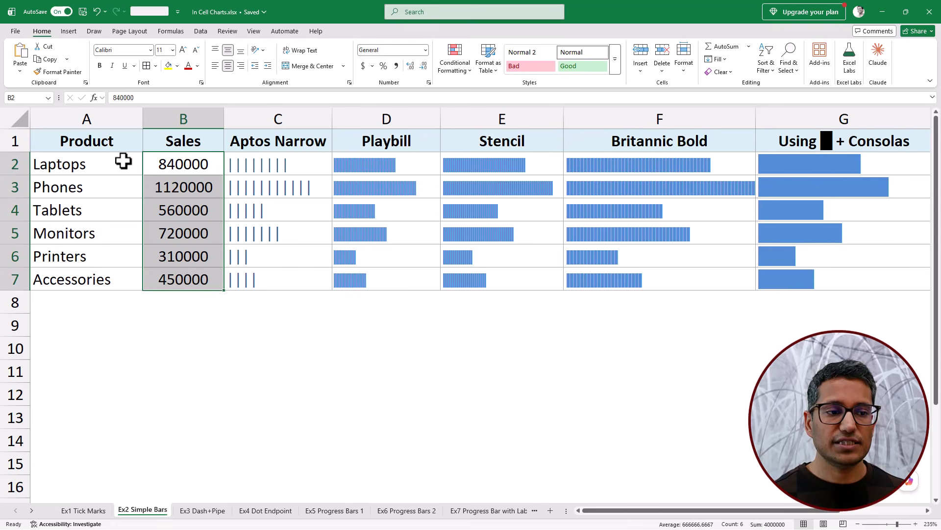
drag(124, 162, 122, 258)
drag(175, 155, 170, 275)
click(251, 162)
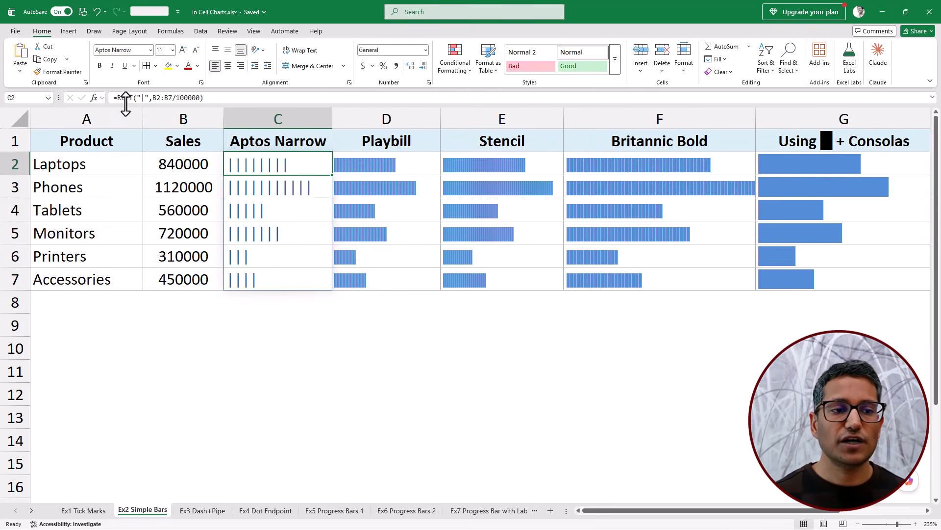
double_click(143, 97)
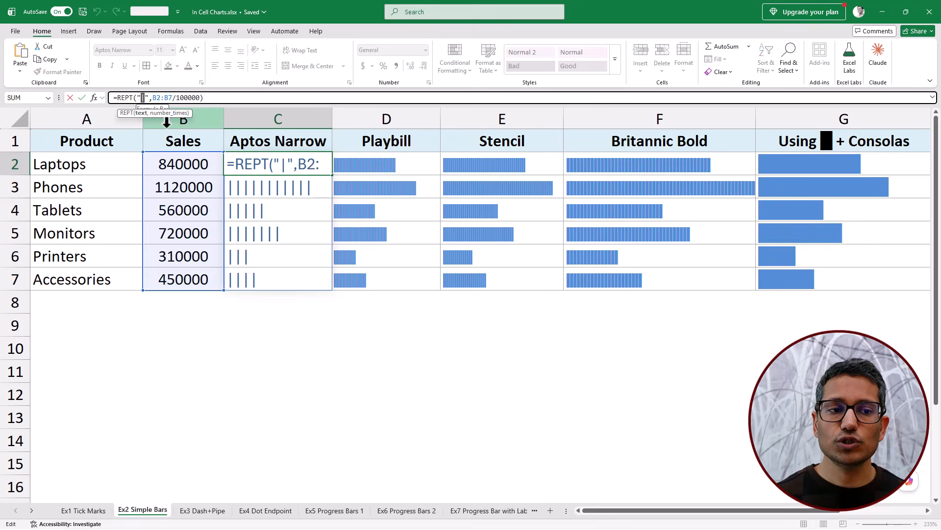
drag(152, 97, 199, 97)
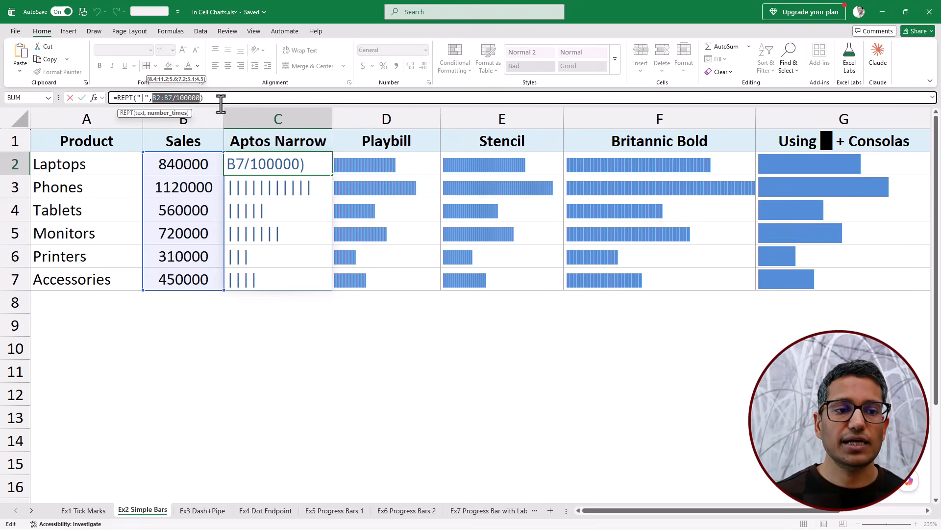
key(Escape)
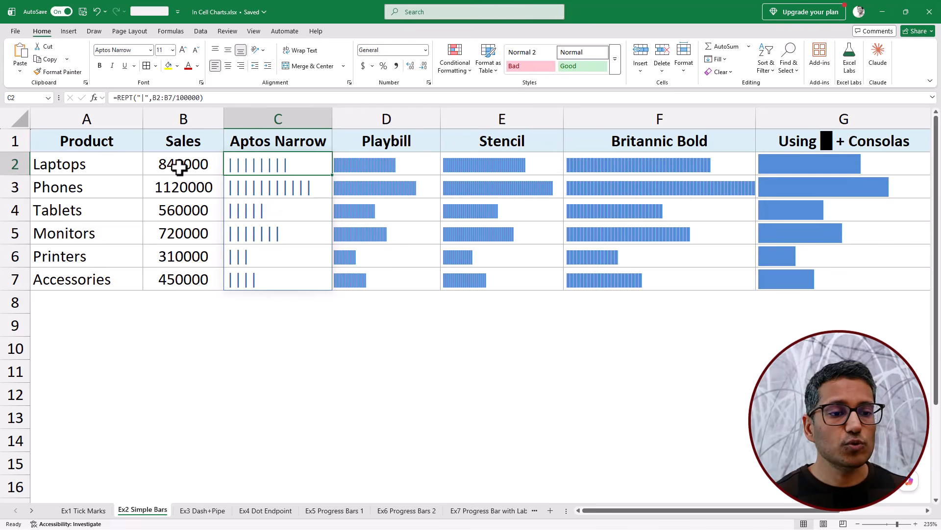
drag(181, 166, 183, 286)
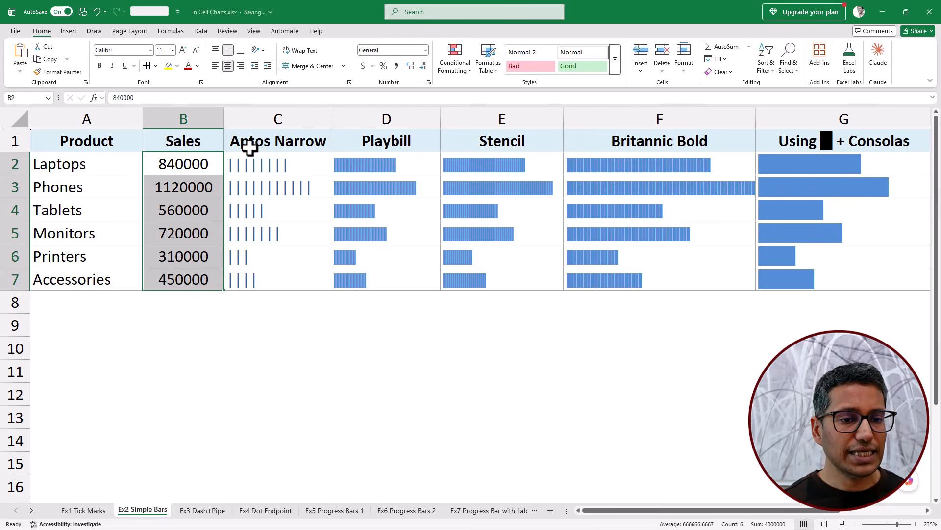
click(265, 164)
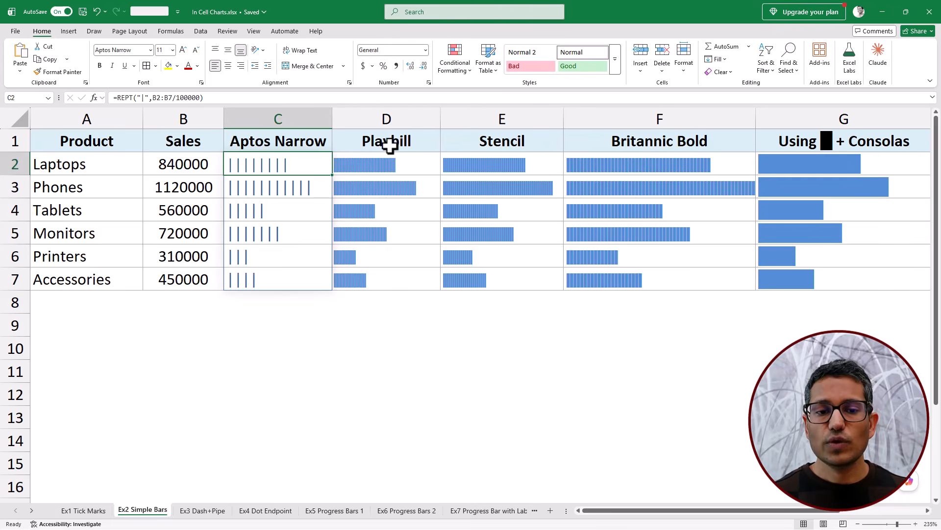
drag(309, 167, 300, 277)
- Examine the Playbill bar formula's divisor, and compare the bars in the Playbill, Stencil and Britannic Bold columns
click(407, 165)
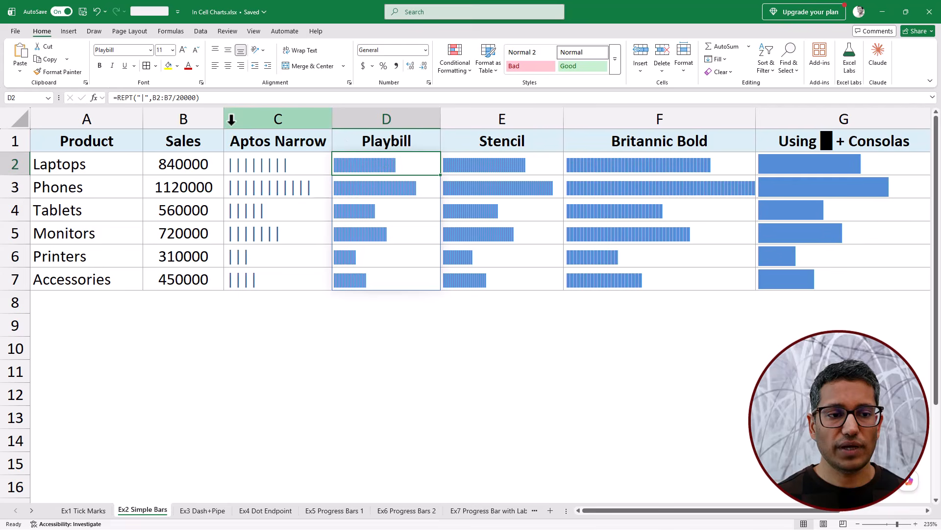
drag(176, 97, 195, 98)
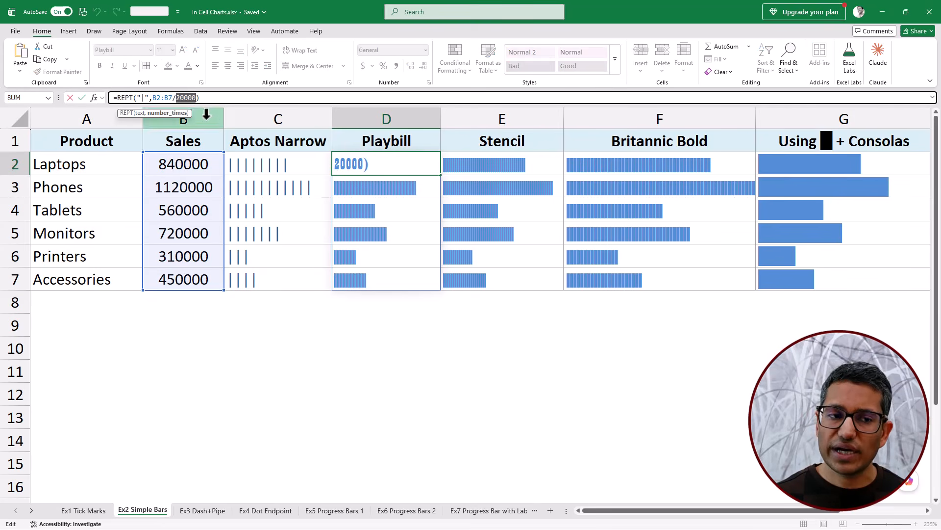
key(Escape)
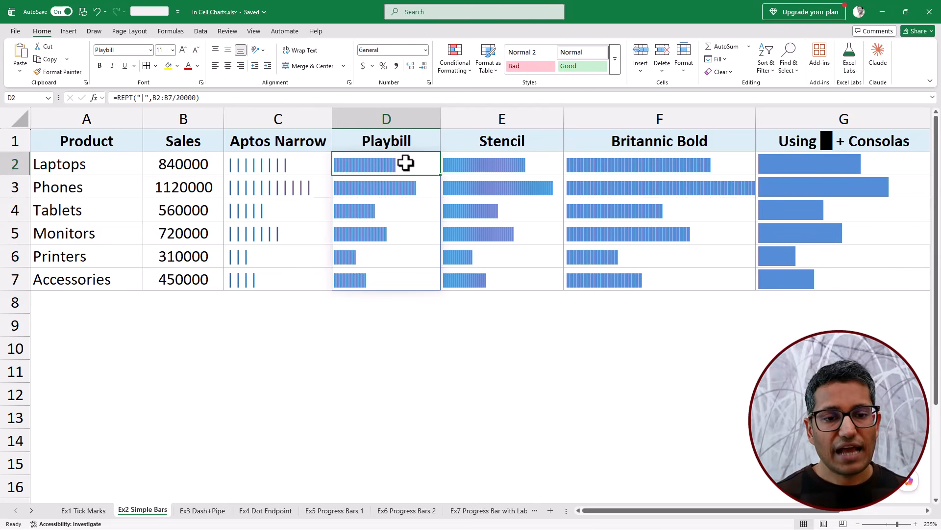
drag(405, 163, 402, 281)
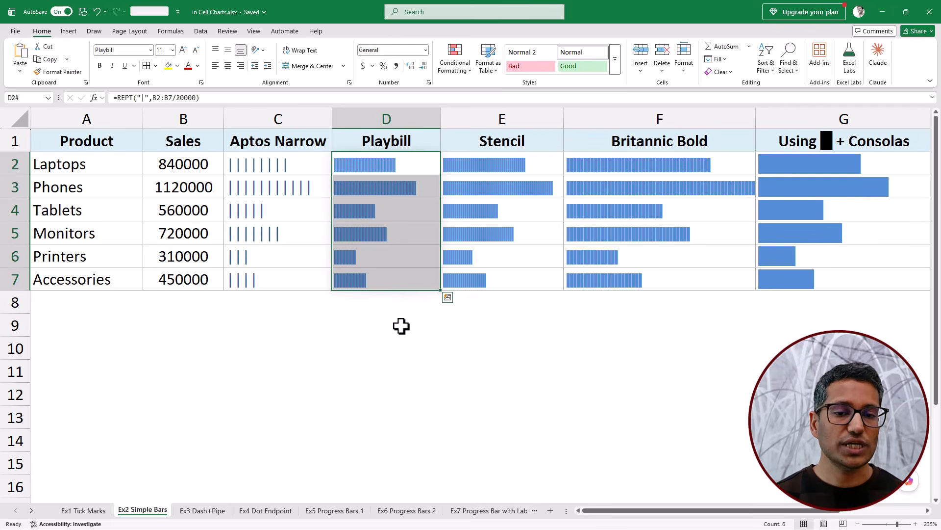
drag(533, 168, 532, 275)
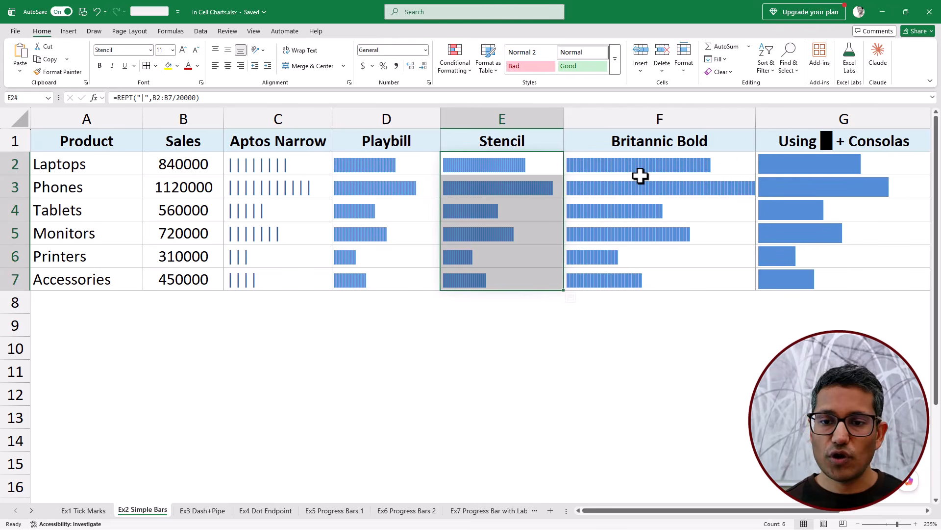
drag(638, 167, 650, 291)
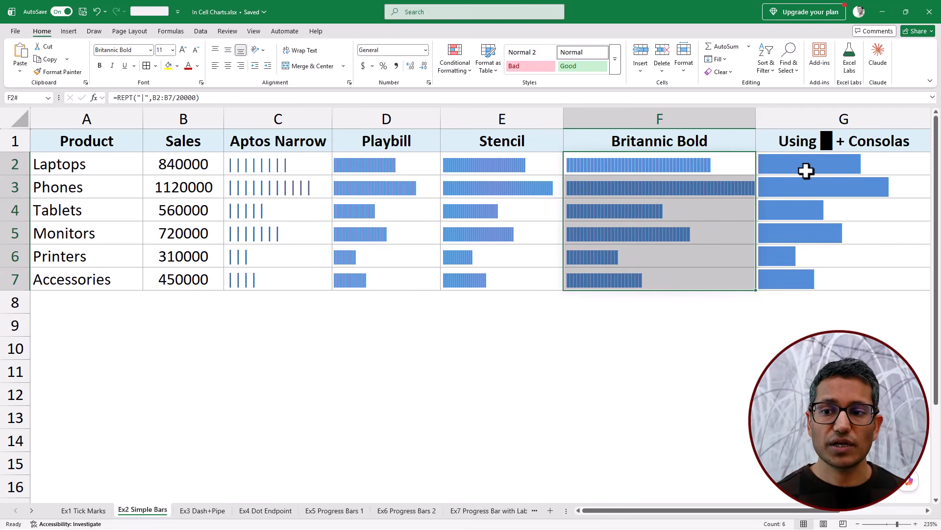
- Inspect the block character in the G1 header and its ALT 219 reference beside the table
click(831, 143)
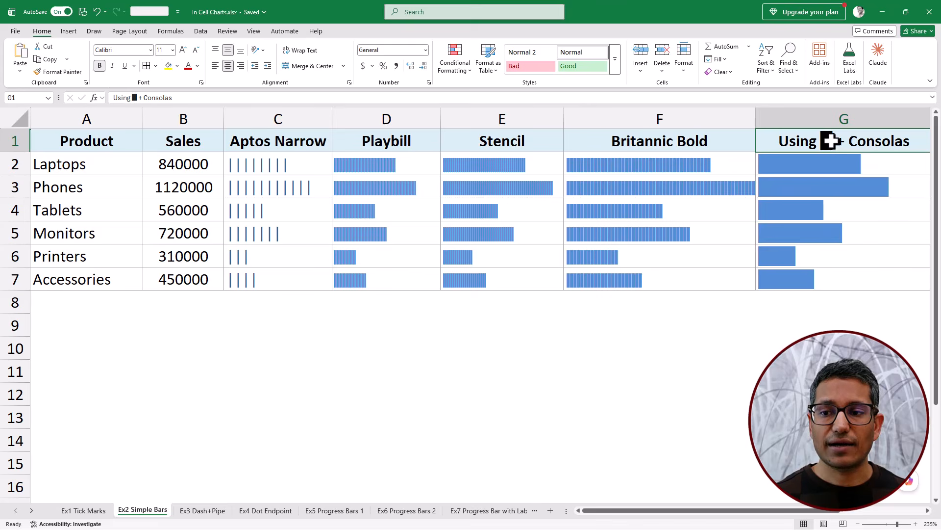
double_click(831, 143)
double_click(714, 141)
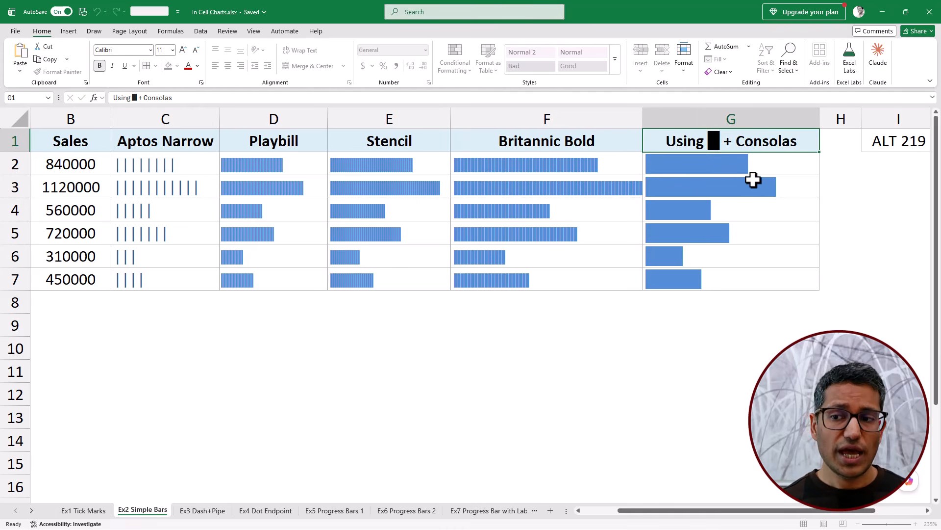
key(Escape)
drag(816, 510, 867, 514)
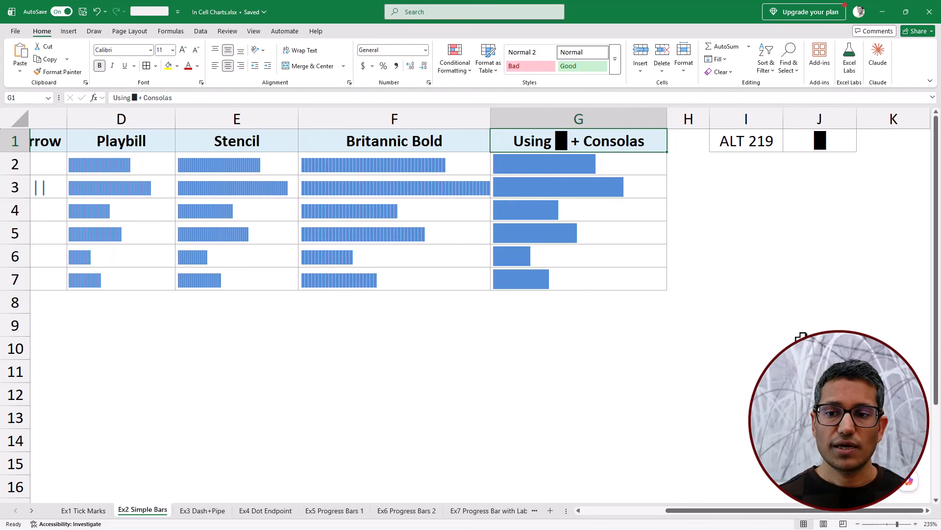
- Try entering the █ block character in the empty cell I3
click(754, 186)
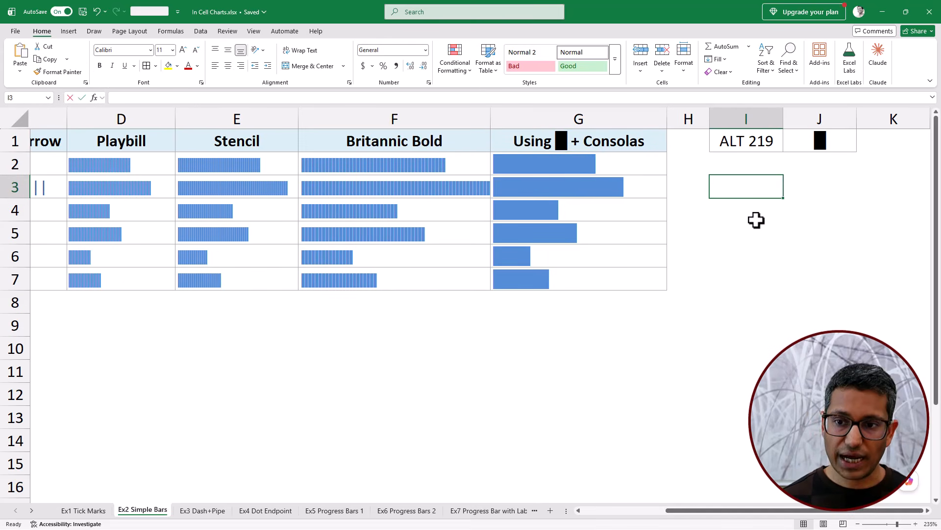
text(█)
key(Escape)
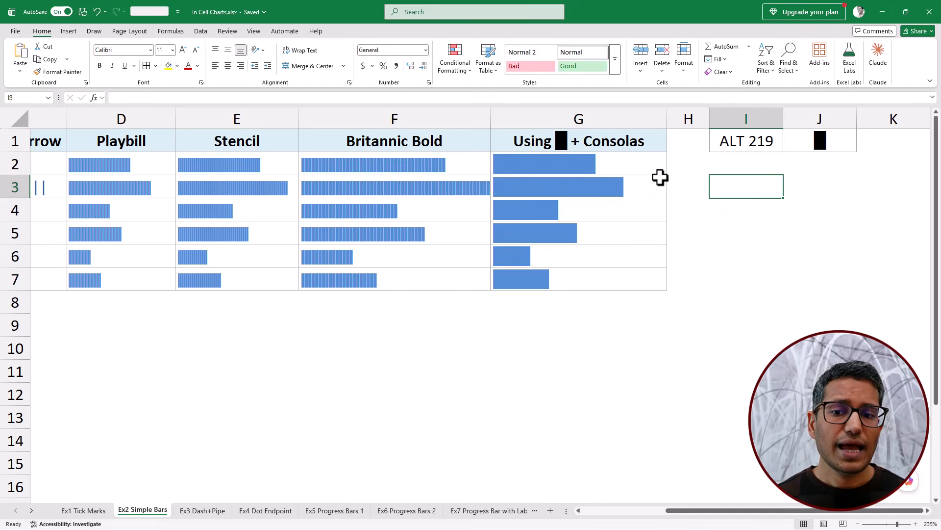
- Examine the repeated character and scaling argument of the Consolas bar formula in G2, and compare it with the Playbill formula
click(640, 172)
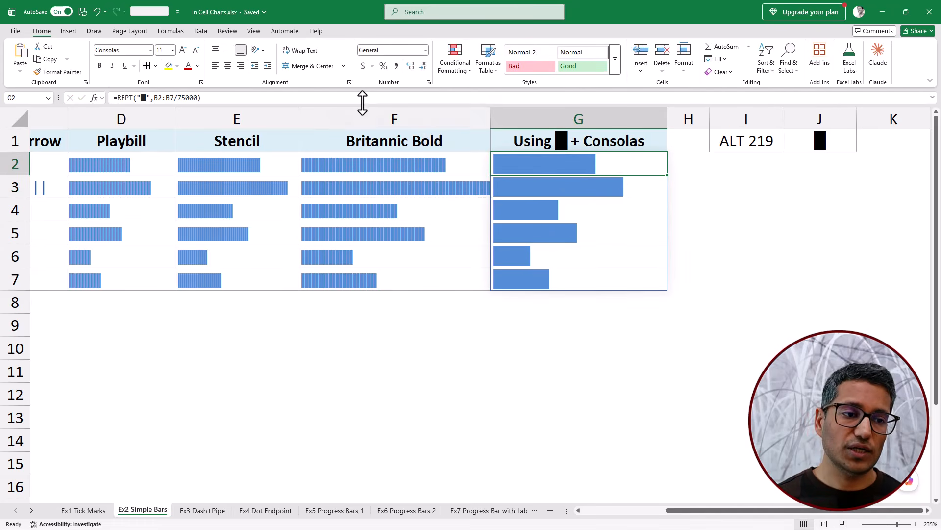
click(204, 97)
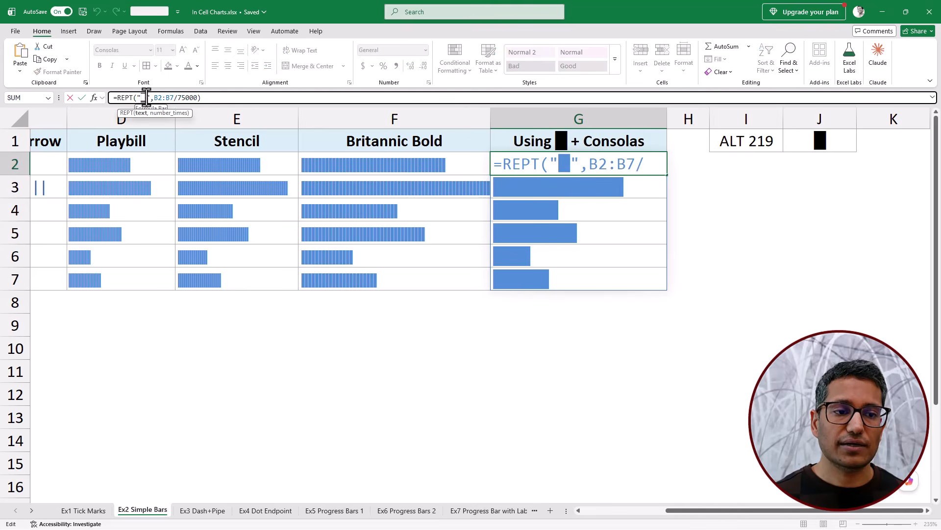
drag(154, 98, 214, 104)
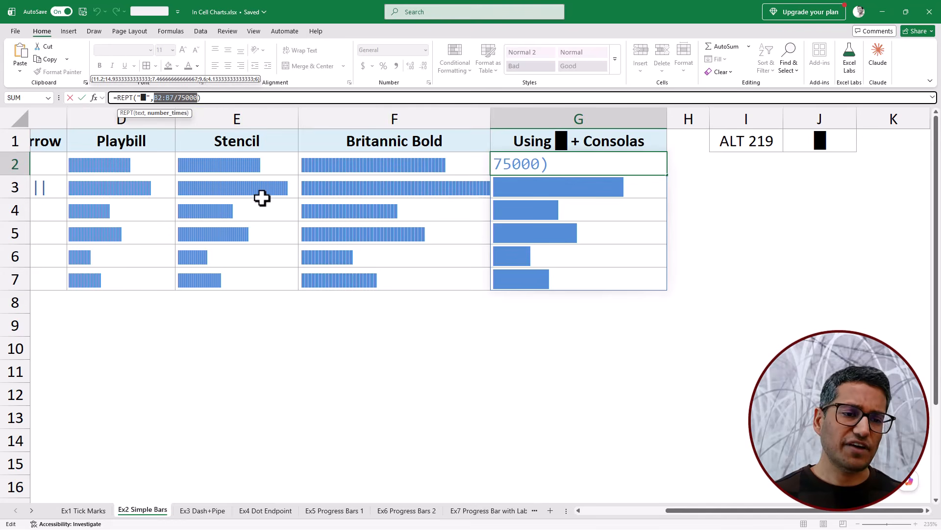
key(Escape)
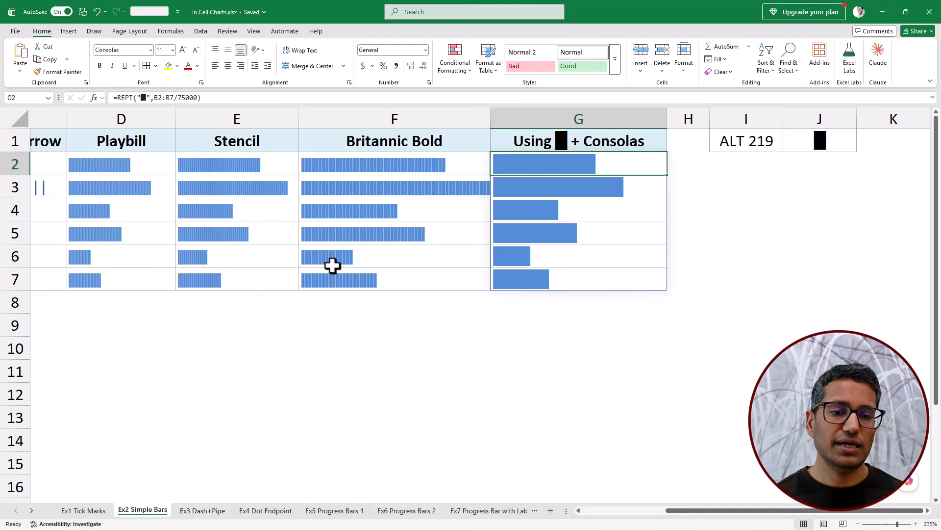
click(126, 162)
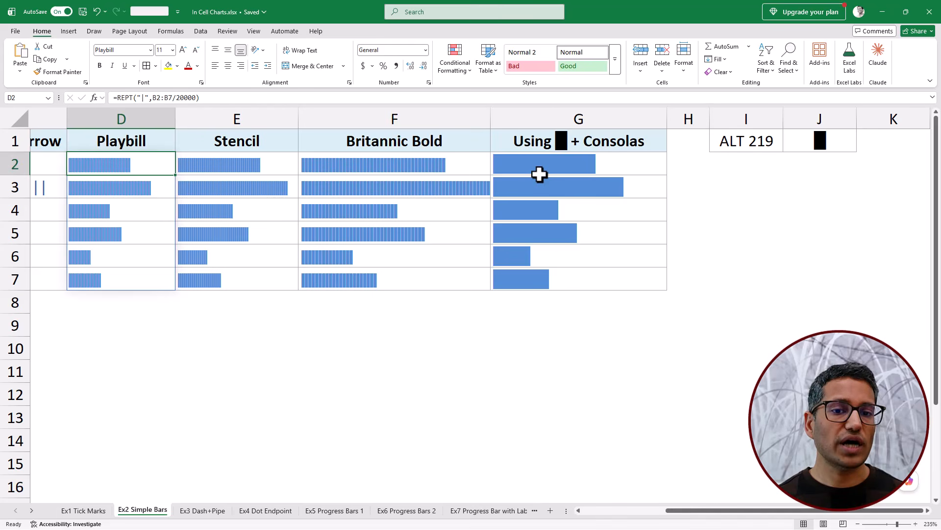
- On the Ex3 Dash+Pipe sheet, examine the target in F1, the scores in B2:B7 and the chart formula in C2
click(216, 510)
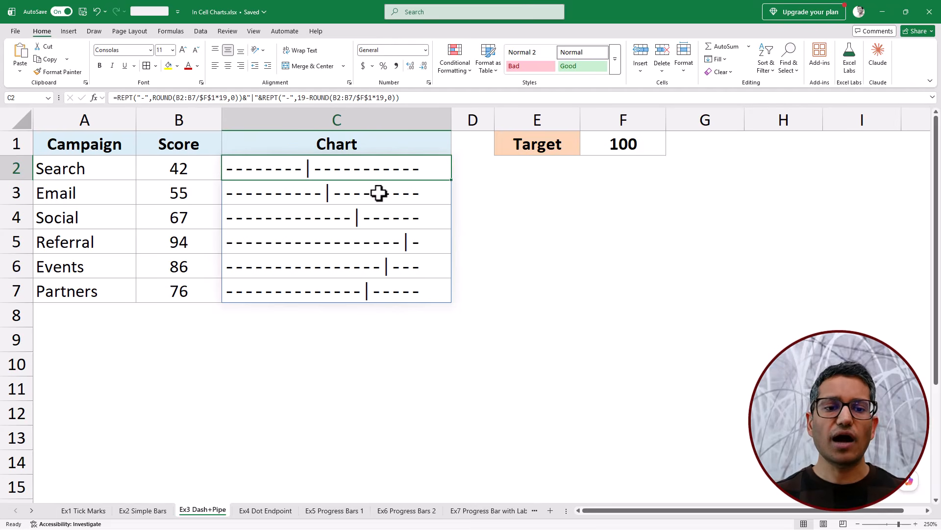
click(596, 143)
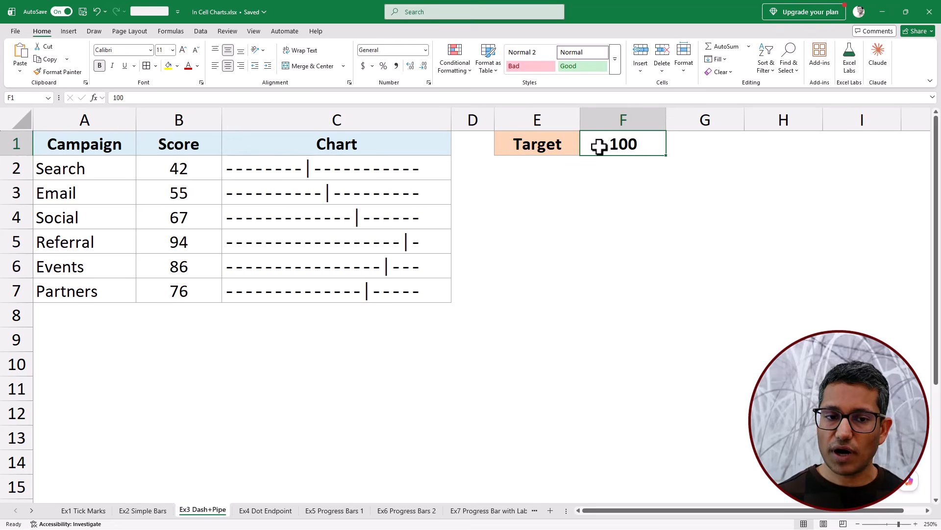
click(399, 175)
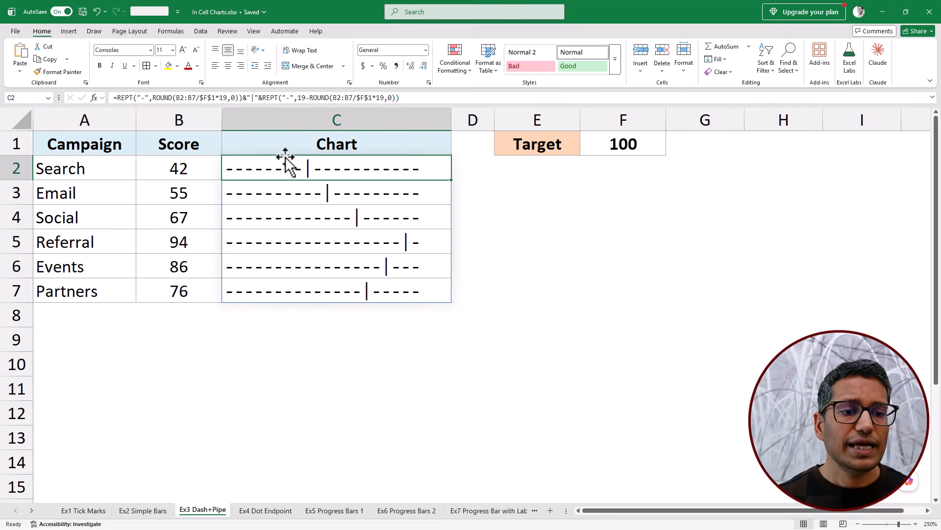
drag(193, 168, 193, 291)
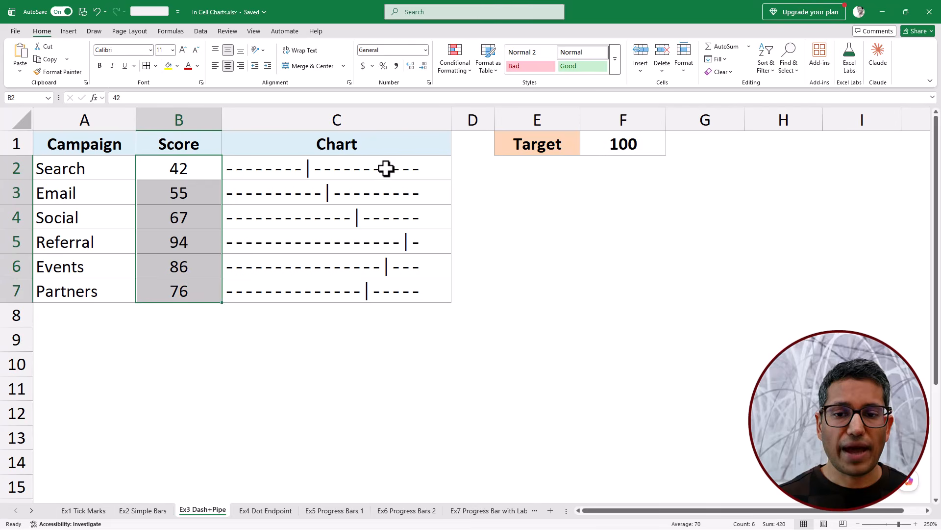
click(631, 144)
click(397, 172)
key(ctrl+shift+Down)
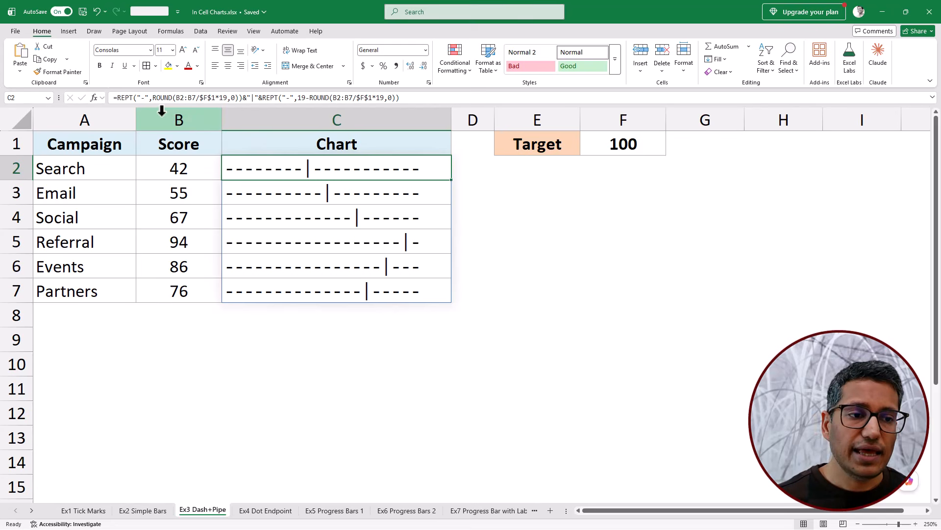
- Examine the C2 formula's repeated dash, its ROUND(B2:B7/$F$1*19,0) repeat count and the second REPT part after the pipe
double_click(142, 97)
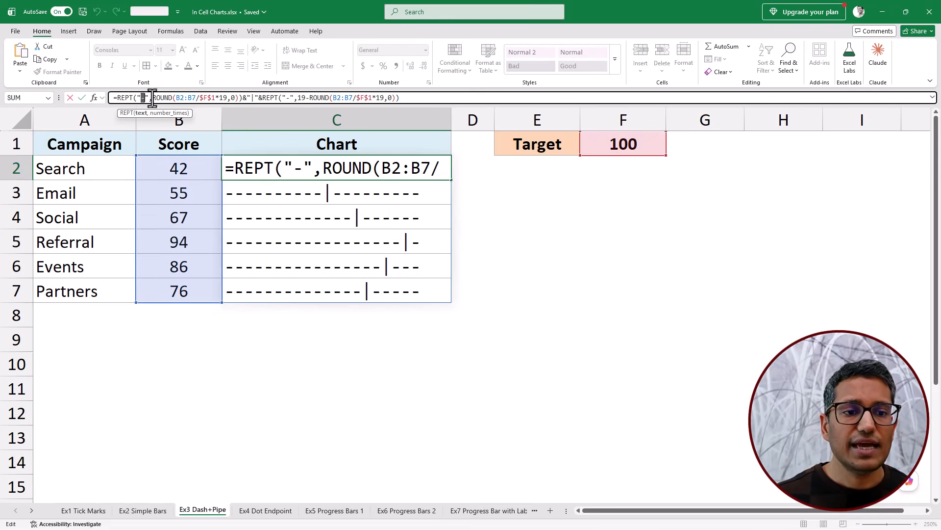
drag(152, 98, 245, 94)
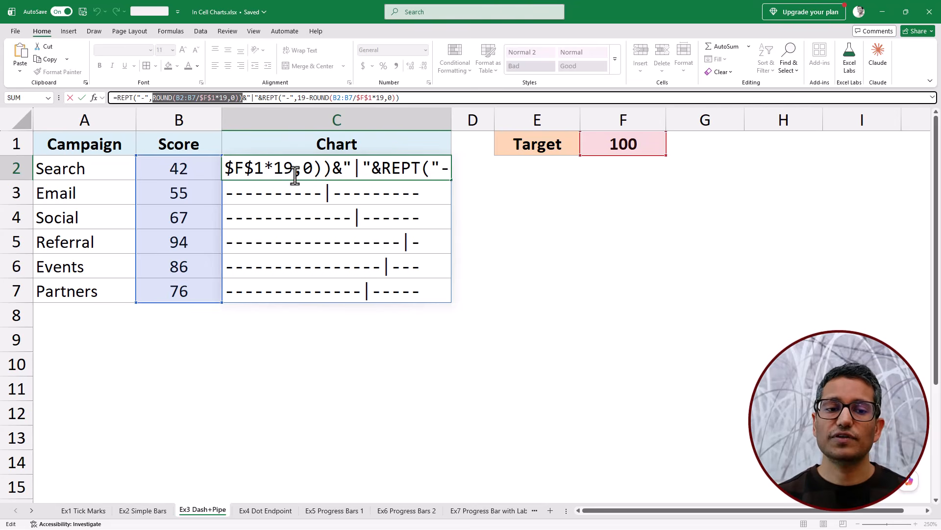
key(Escape)
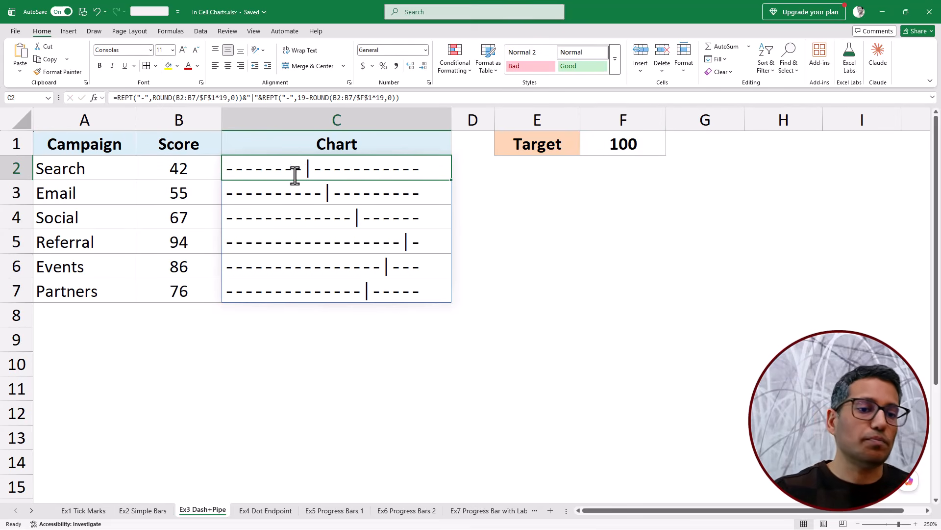
drag(152, 97, 258, 101)
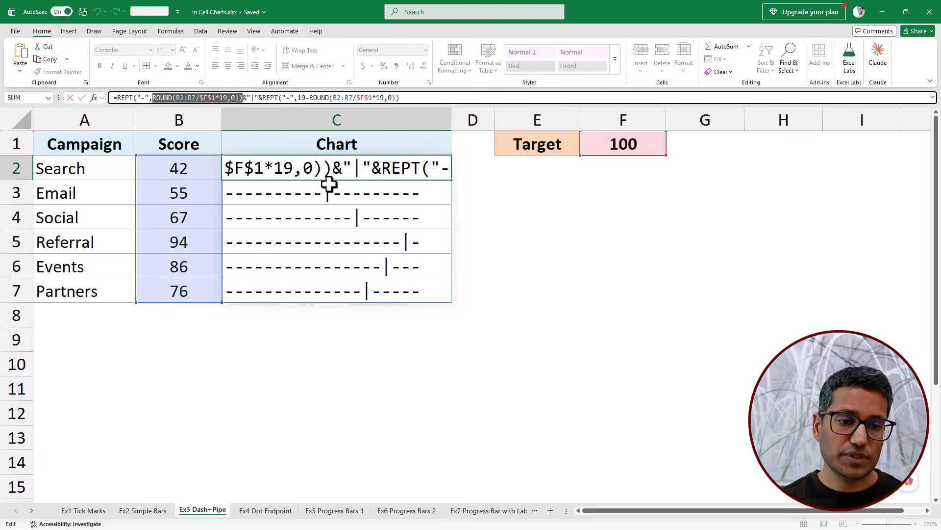
key(Escape)
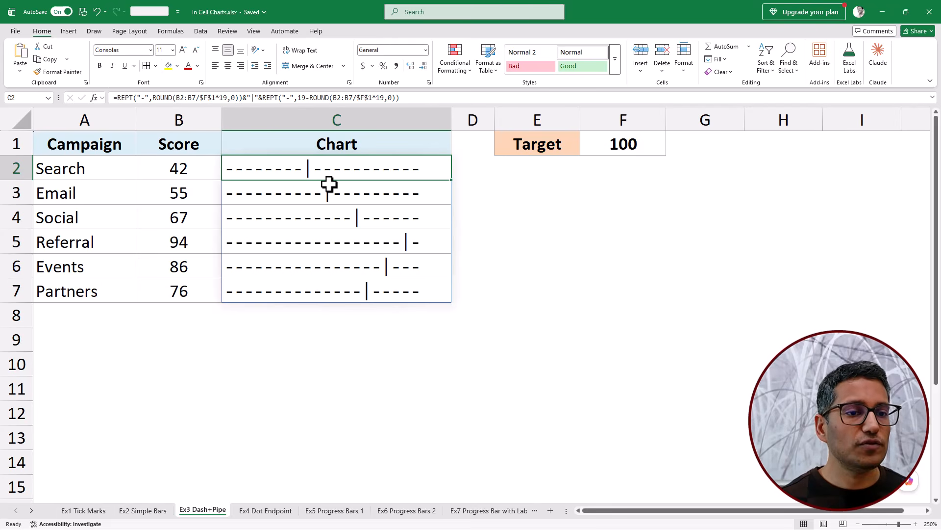
click(152, 97)
drag(151, 97, 240, 91)
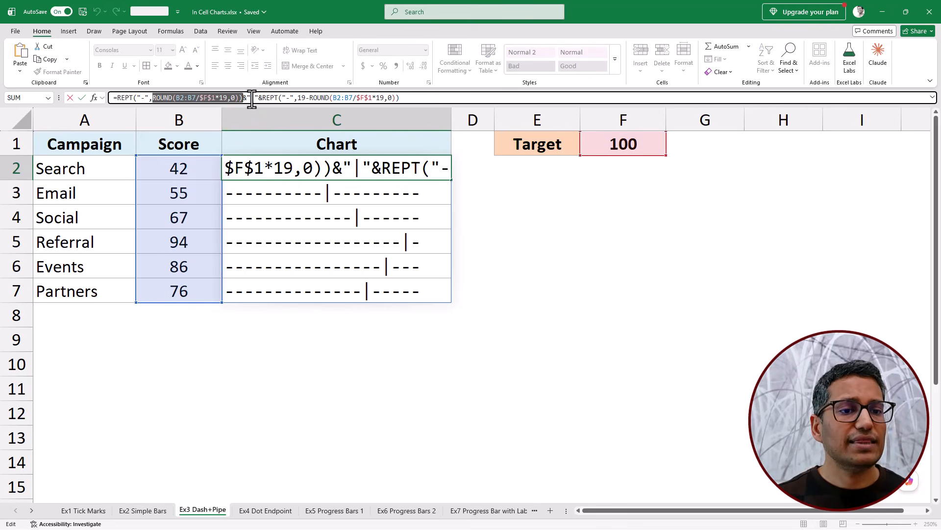
key(Escape)
drag(262, 97, 396, 97)
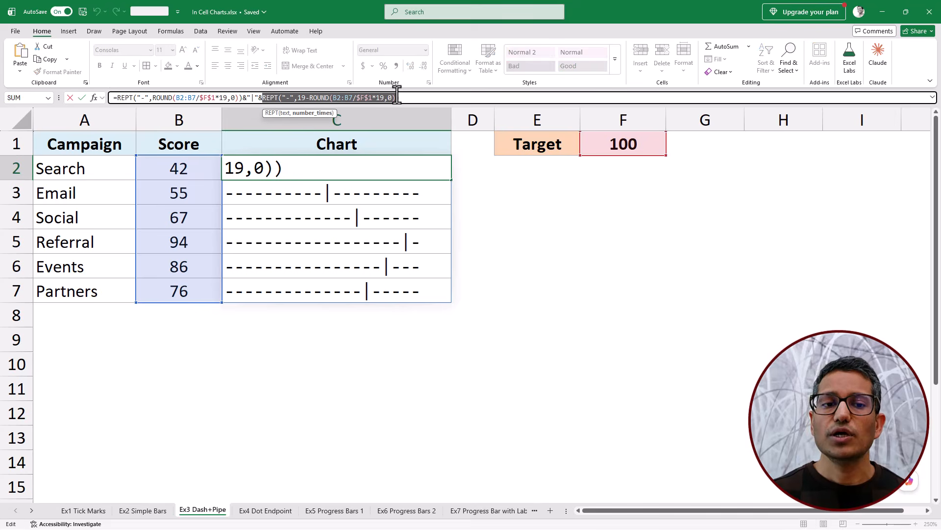
key(Escape)
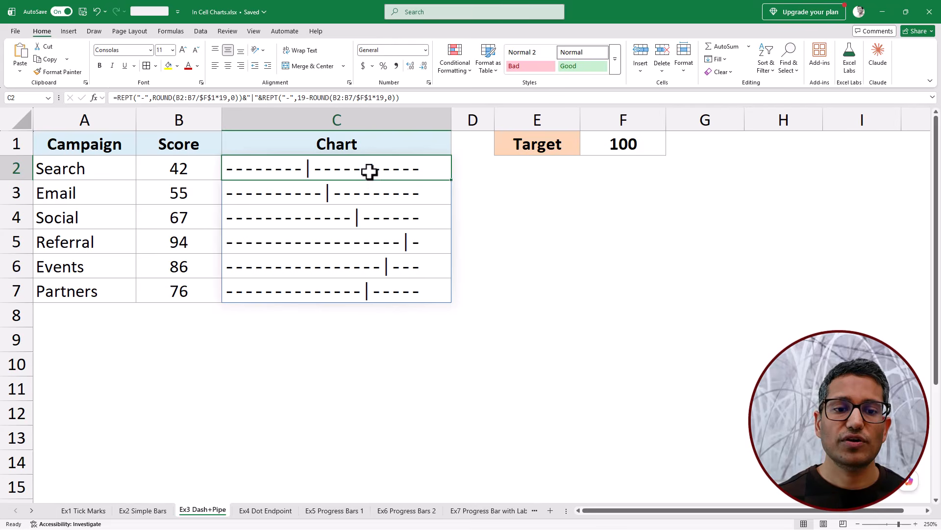
- Try the Aptos Narrow font on the chart cells C2:C7, and undo the font change
drag(368, 168, 367, 281)
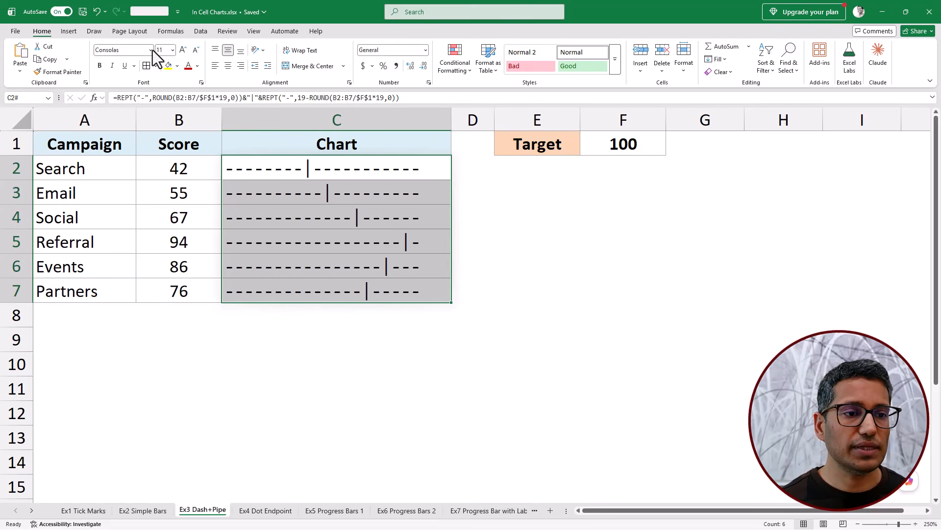
click(134, 49)
text(Aptos)
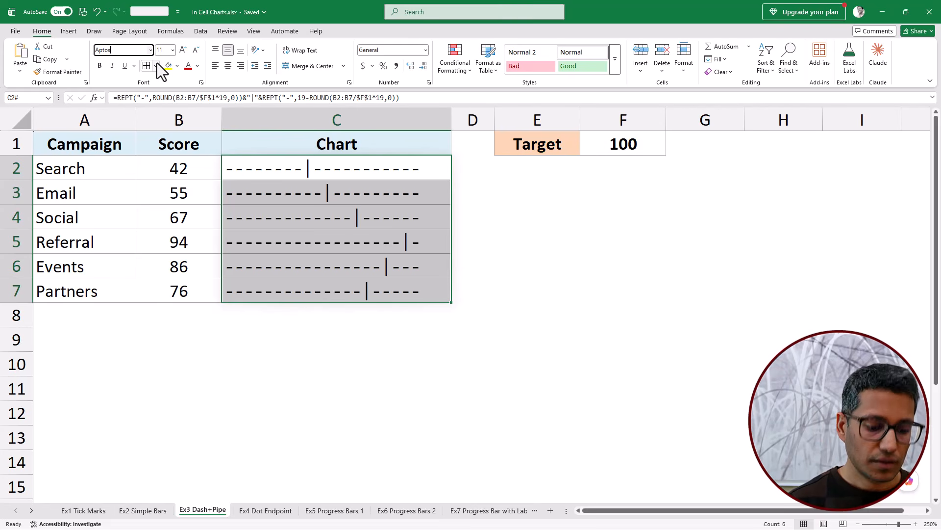
text( Na)
key(Return)
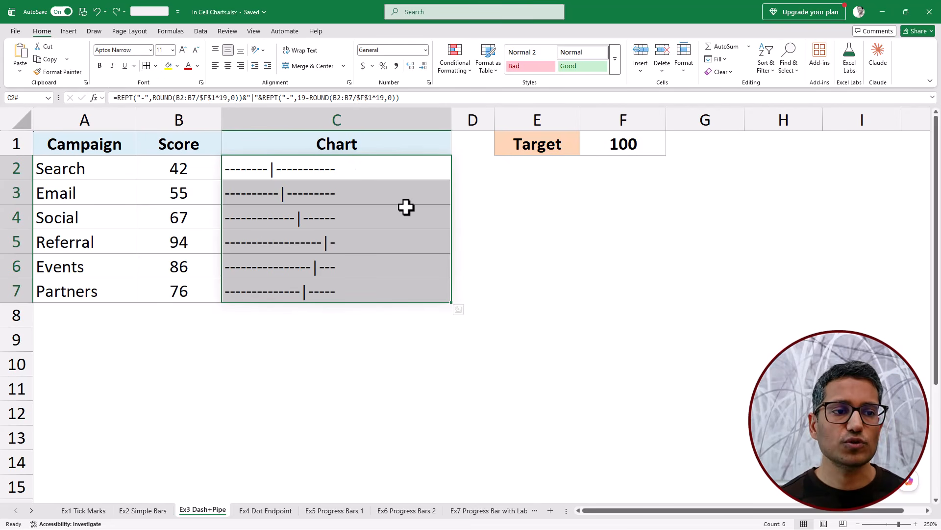
key(ctrl+z)
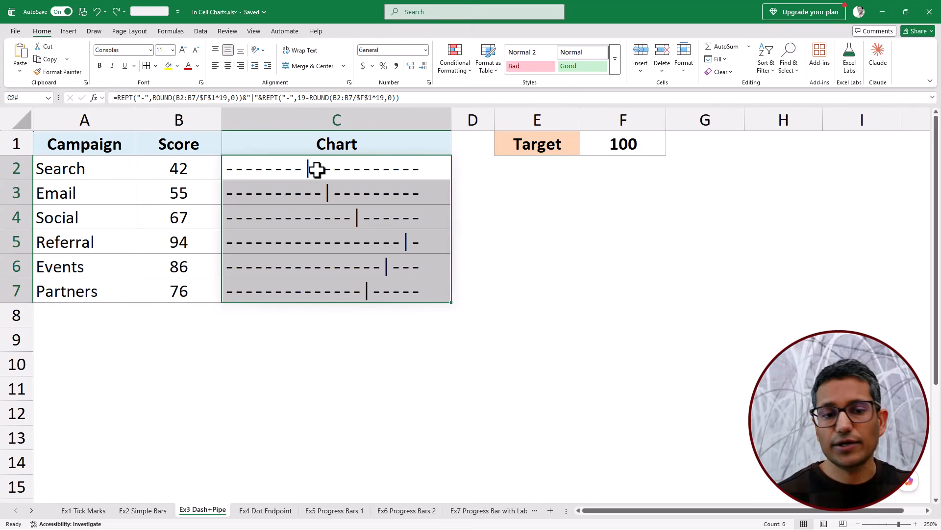
- Set the font color of the dash-and-pipe charts in C2:C7 to the dark red theme color
drag(316, 169, 321, 290)
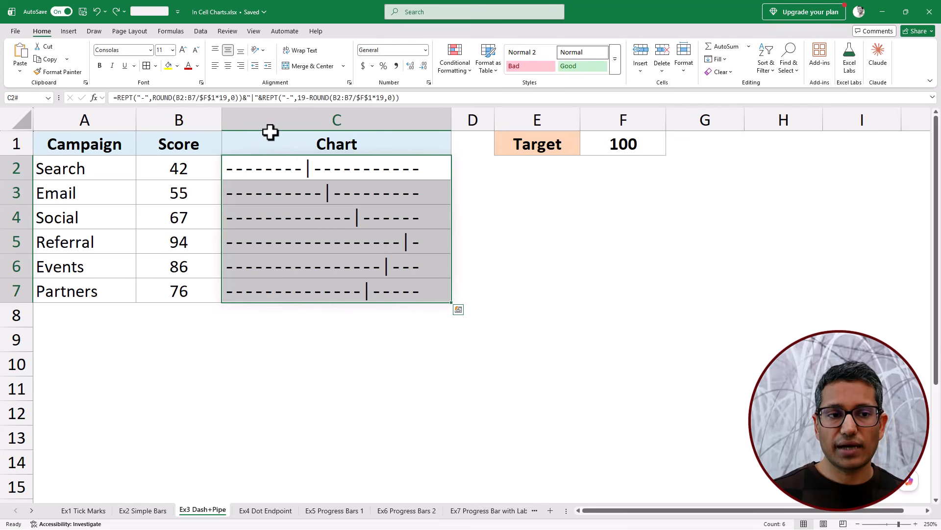
click(199, 67)
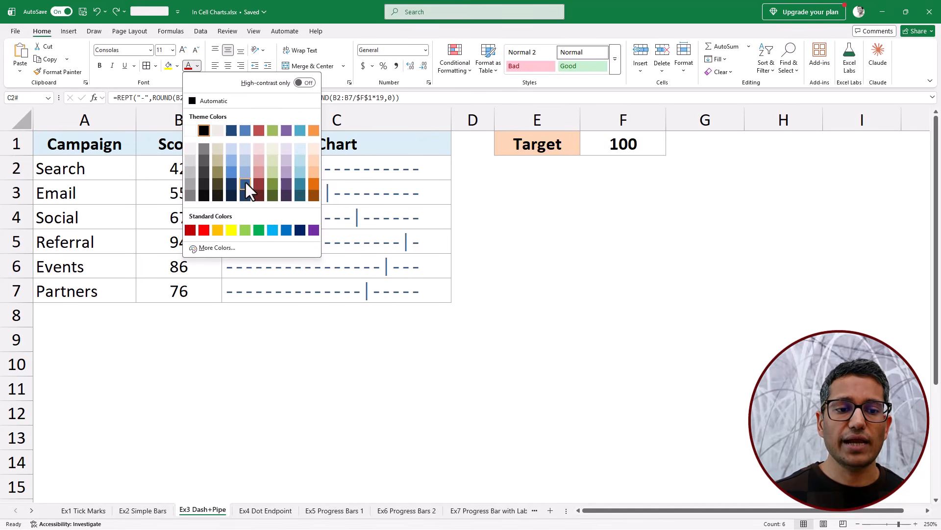
click(259, 184)
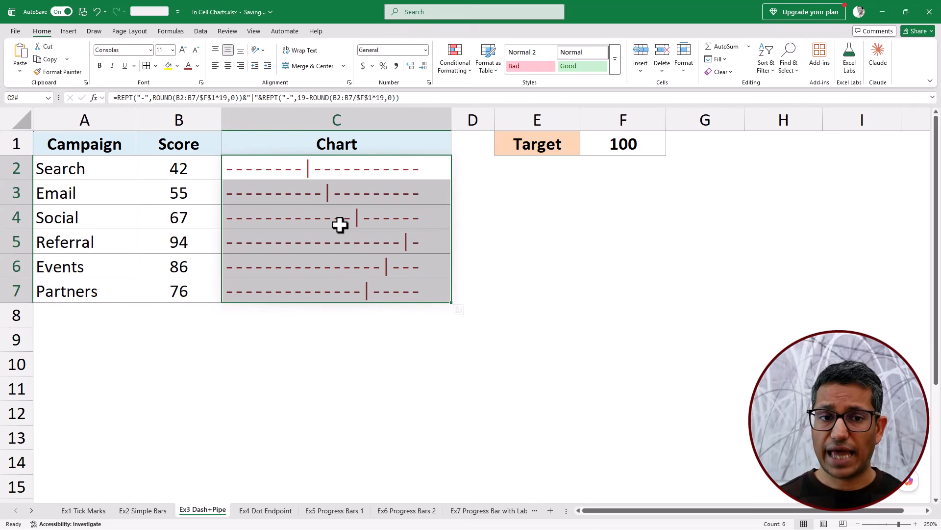
- On the Ex4 Dot Endpoint sheet, remove the second REPT part from C2, leaving =REPT("-",ROUND(B2:B7/$F$1*19,0))&"●"
click(262, 510)
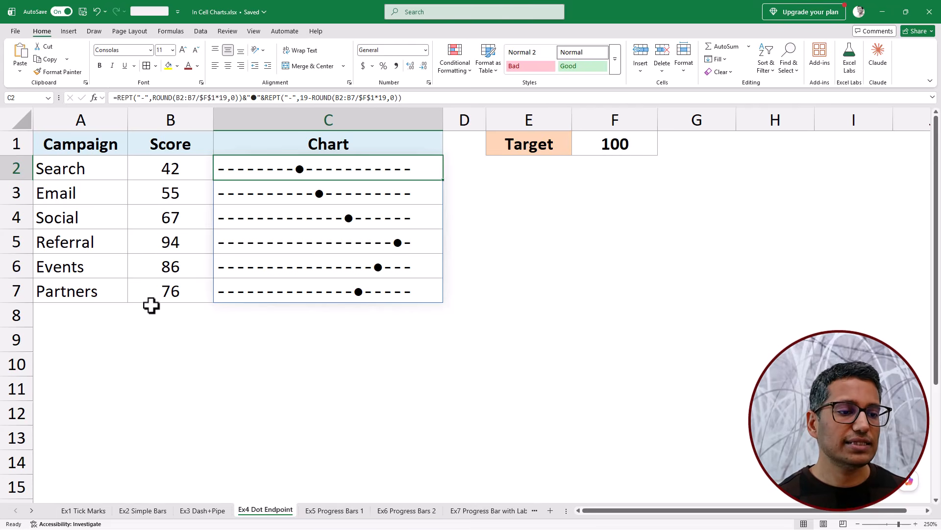
drag(109, 242, 243, 244)
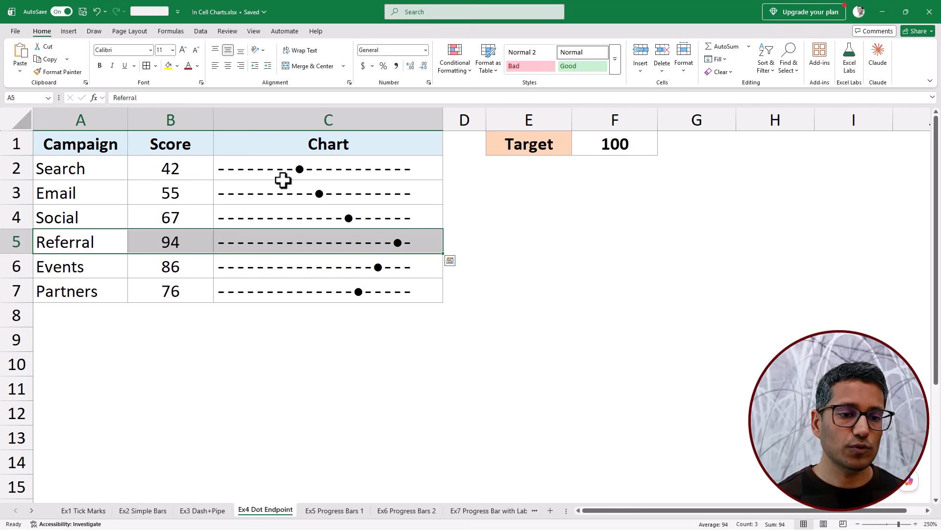
click(312, 169)
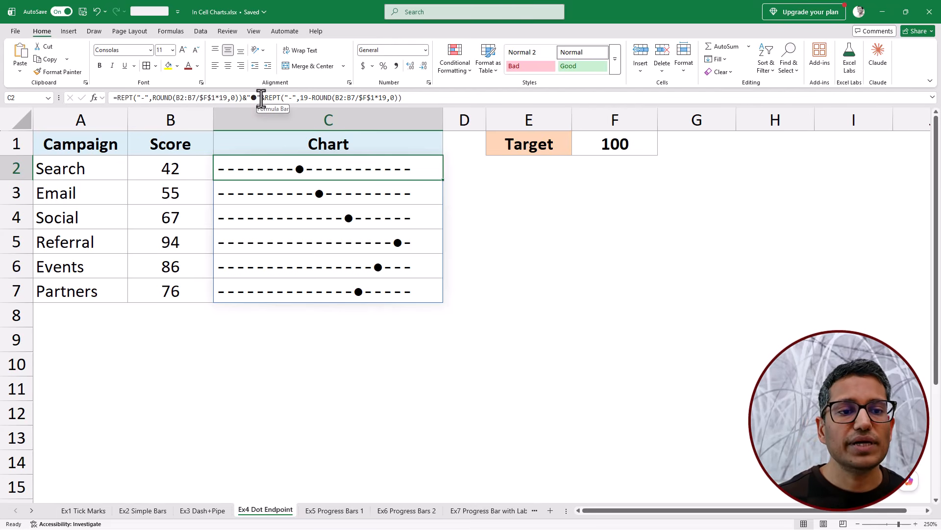
drag(261, 97, 414, 96)
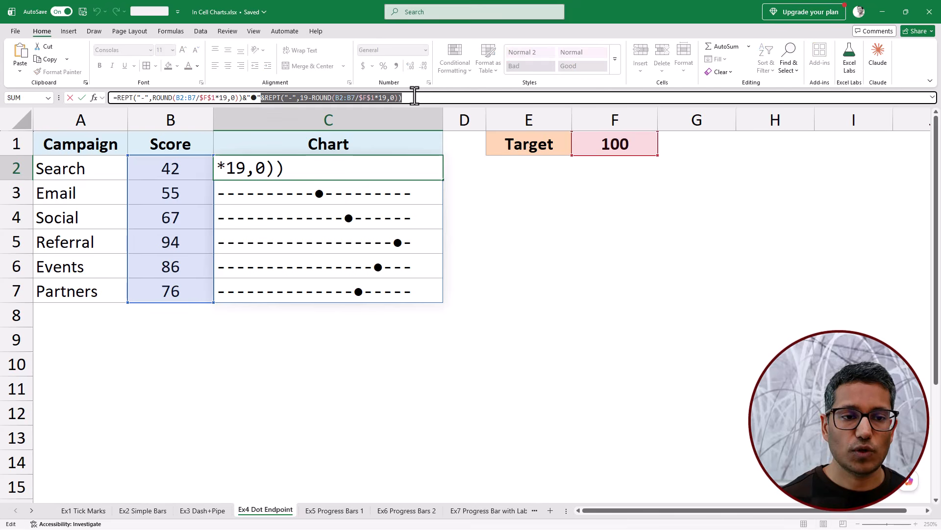
key(BackSpace)
key(Return)
key(Up)
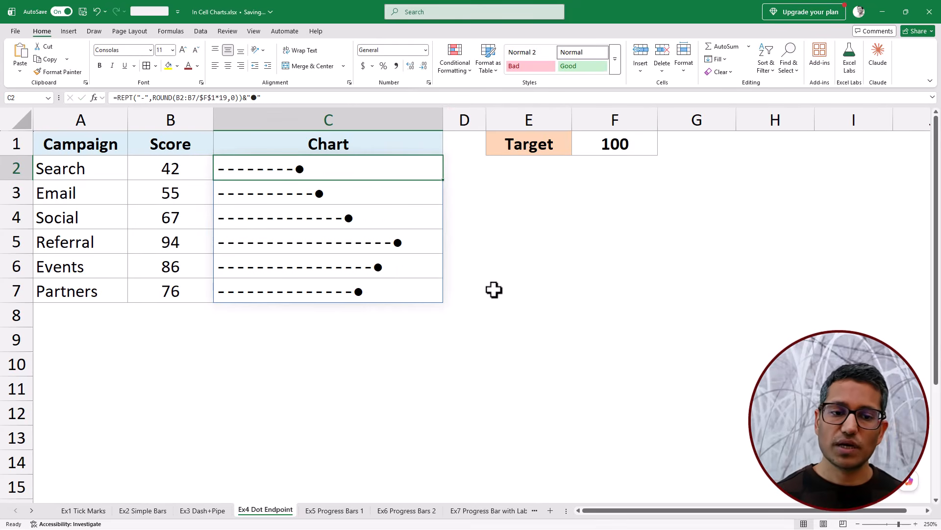
- Compare the Referral campaign's score with the length of its dot-endpoint chart
click(517, 361)
drag(83, 250, 192, 244)
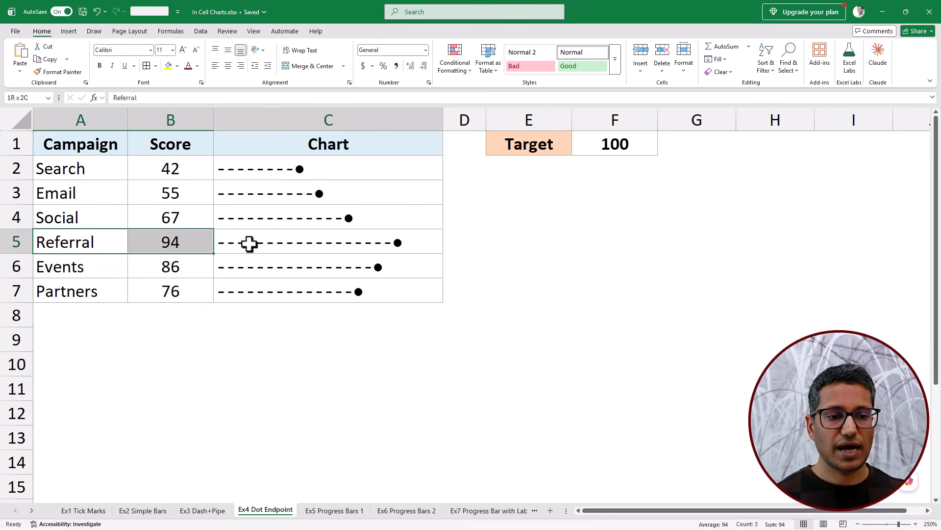
drag(249, 243, 343, 244)
click(395, 315)
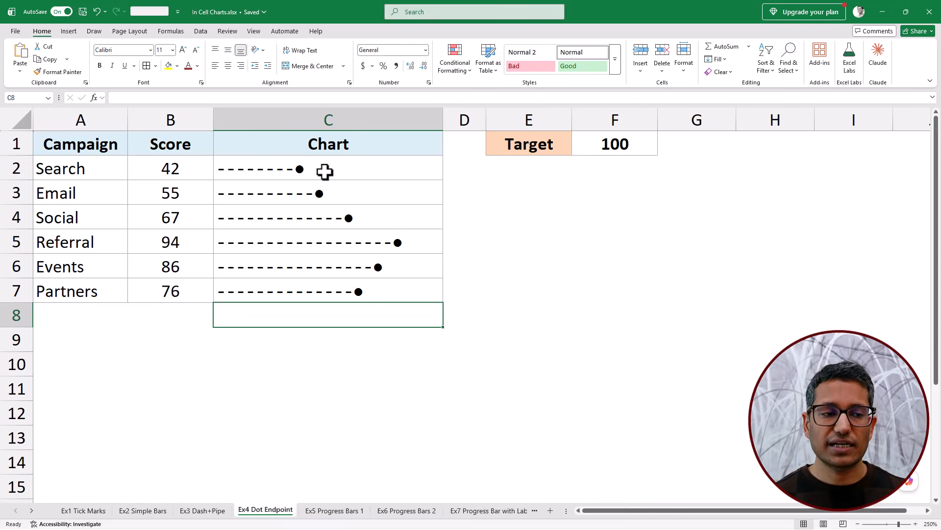
- View the Consolas block and shape characters available in the Symbol dialog, and close it without inserting any
click(68, 32)
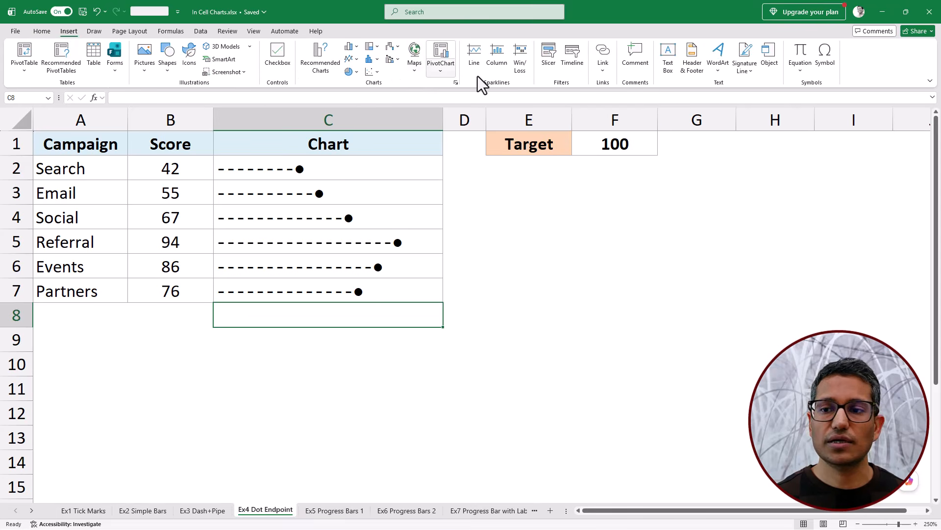
click(825, 57)
drag(528, 263, 622, 211)
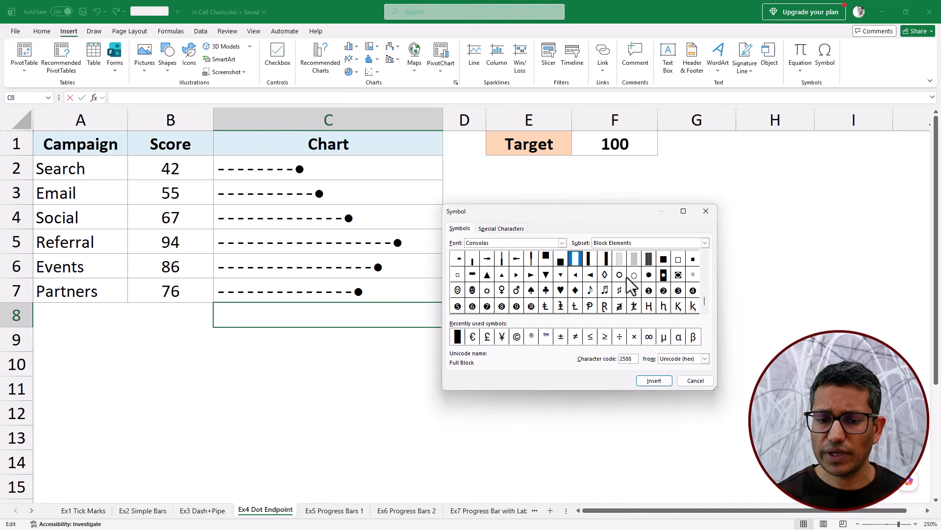
click(705, 211)
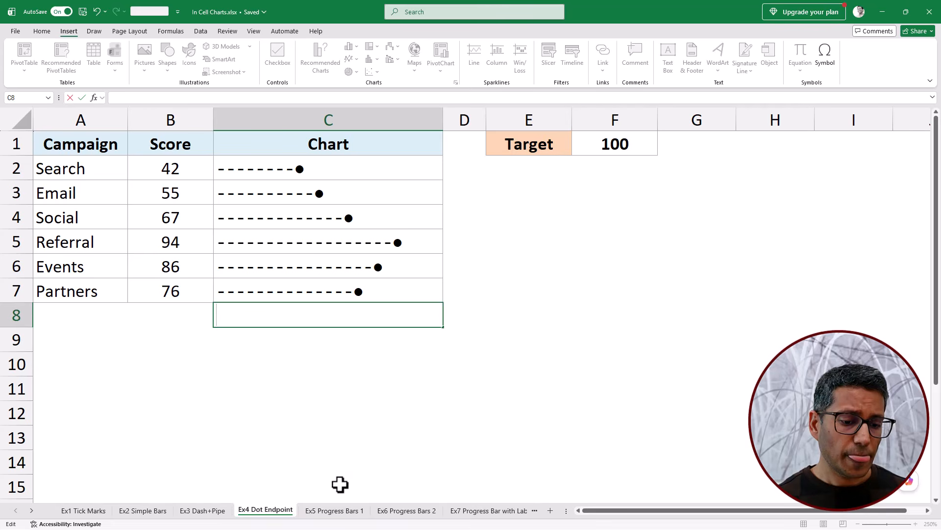
- On the Ex5 Progress Bars 1 sheet, examine the projects, completion percentages and progress bars, and the bar formula in C2
click(338, 511)
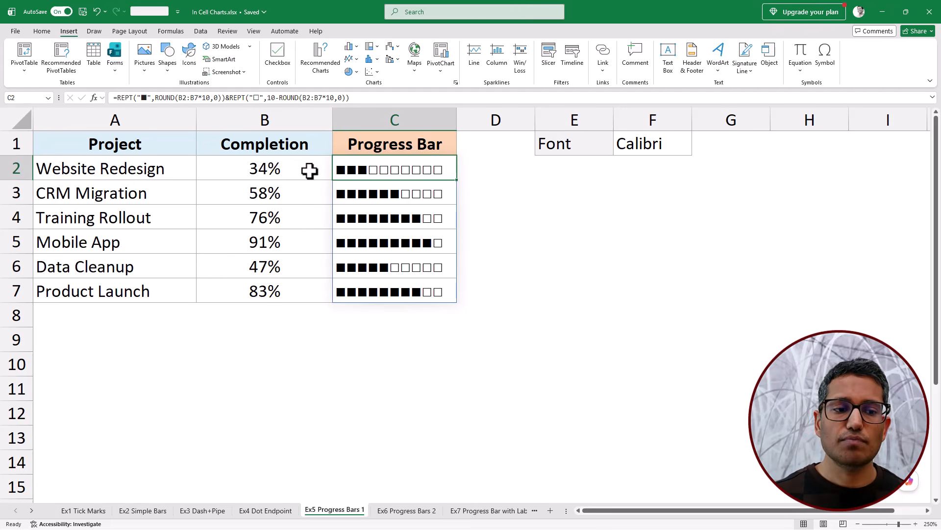
drag(310, 172, 303, 277)
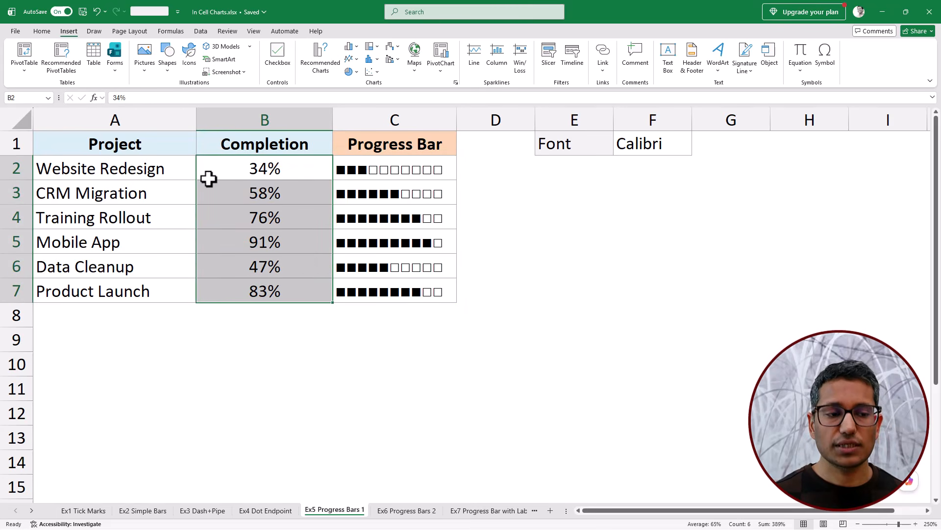
drag(177, 172, 172, 280)
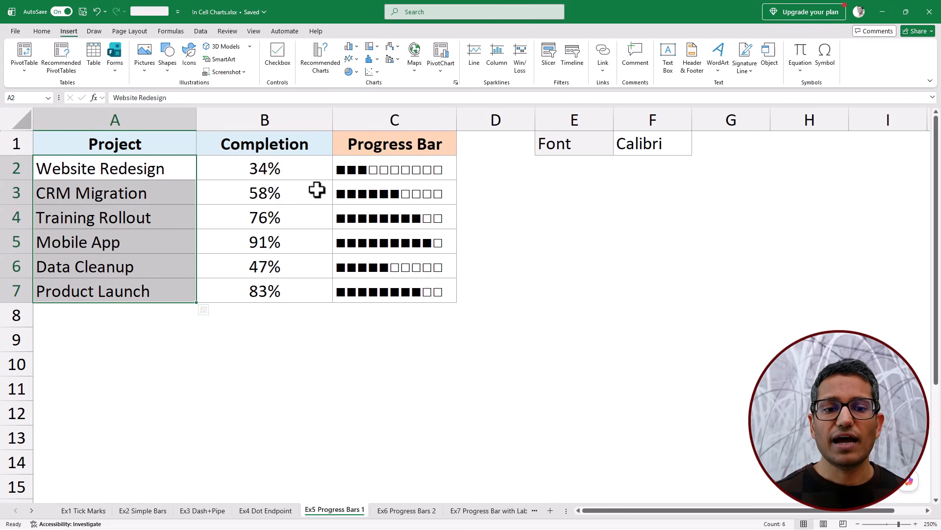
drag(368, 172, 375, 287)
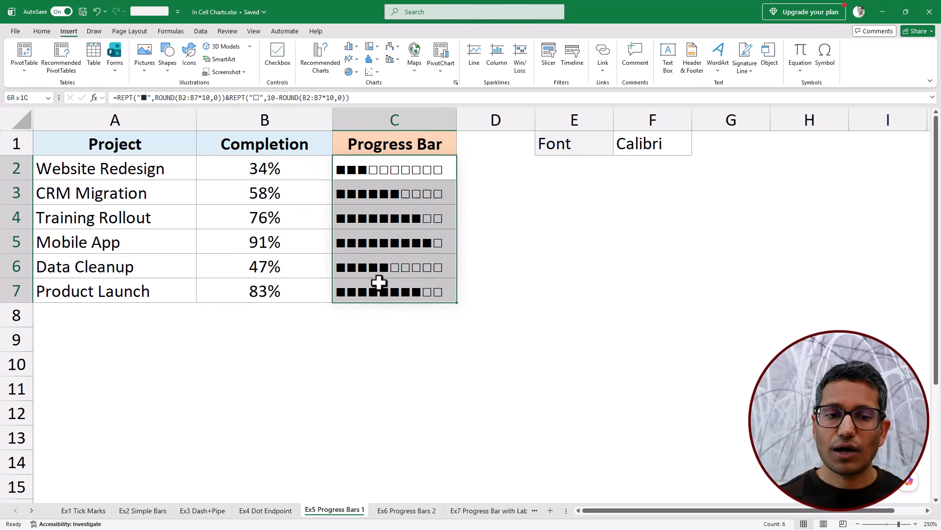
click(375, 171)
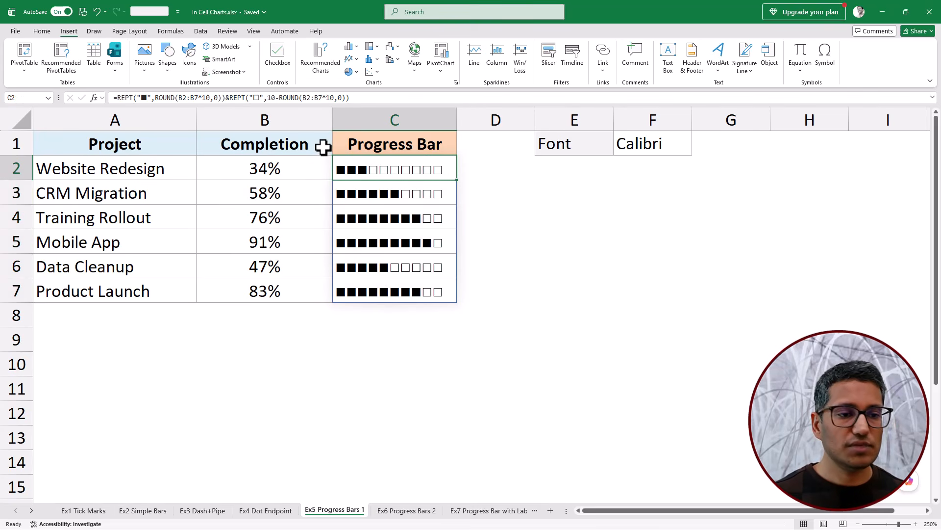
- Inspect the filled and empty square characters used in the C2 progress bar formula
click(145, 97)
double_click(145, 98)
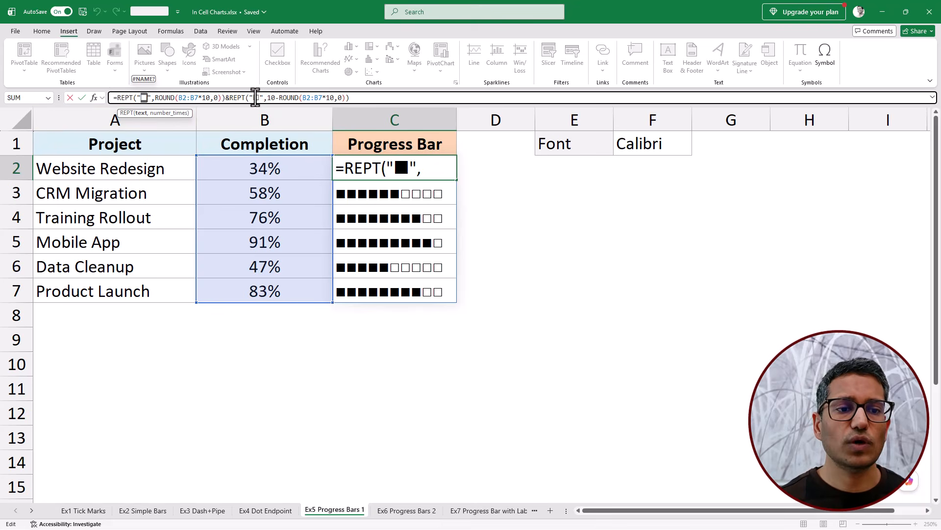
key(ctrl+Return)
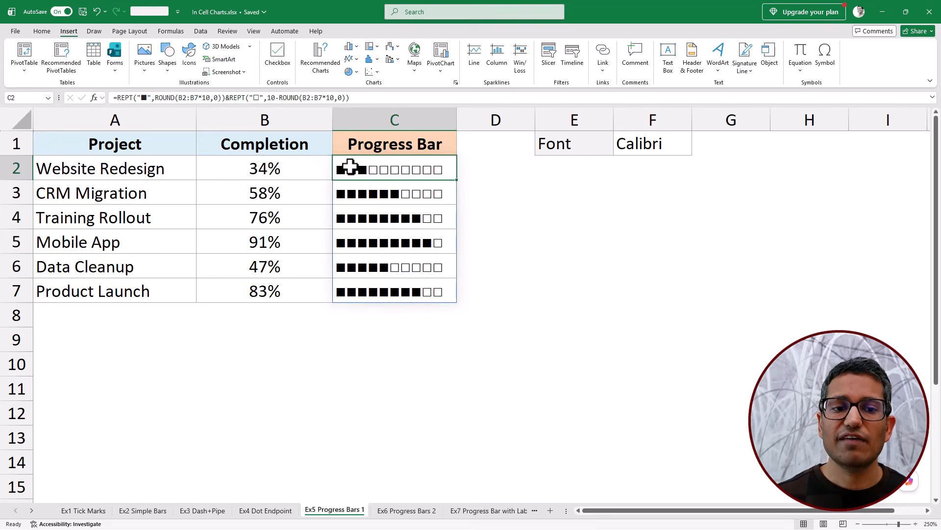
- Compare the completion percentages in column B with the filled squares in their progress bars
click(255, 169)
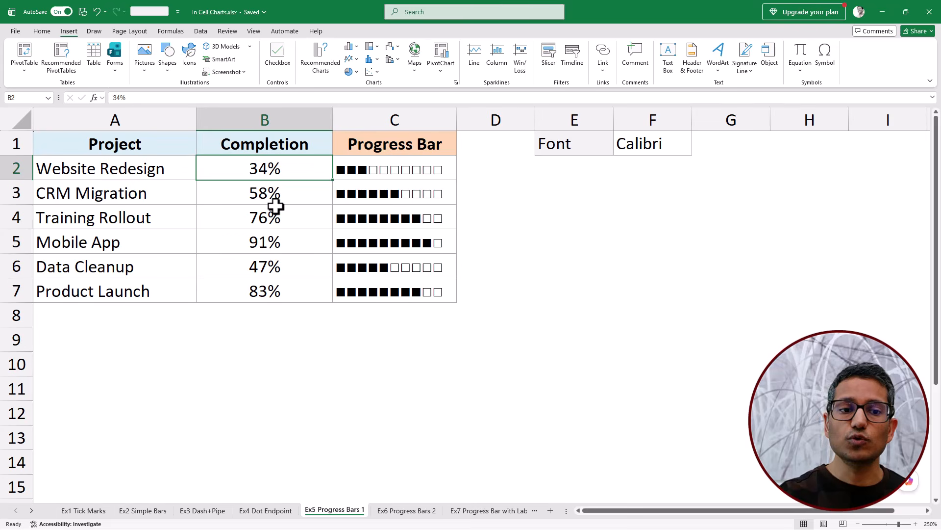
click(358, 172)
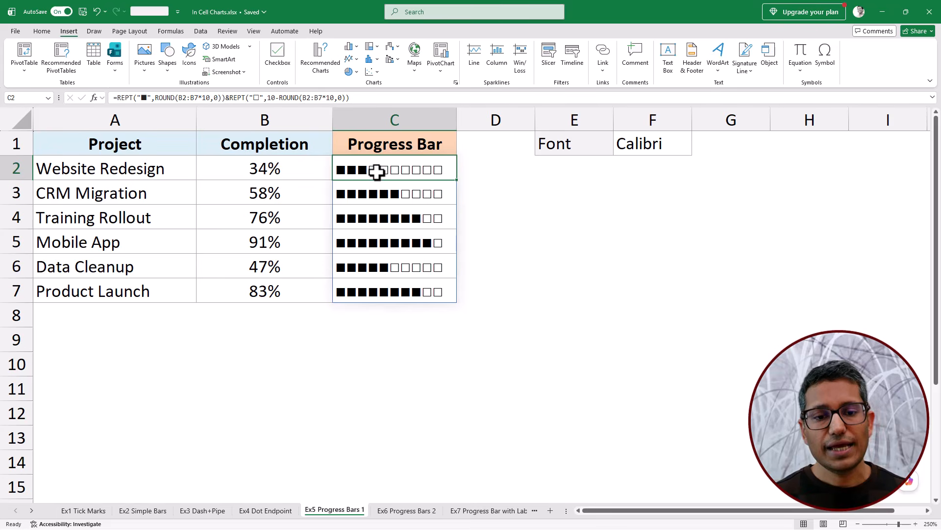
click(307, 195)
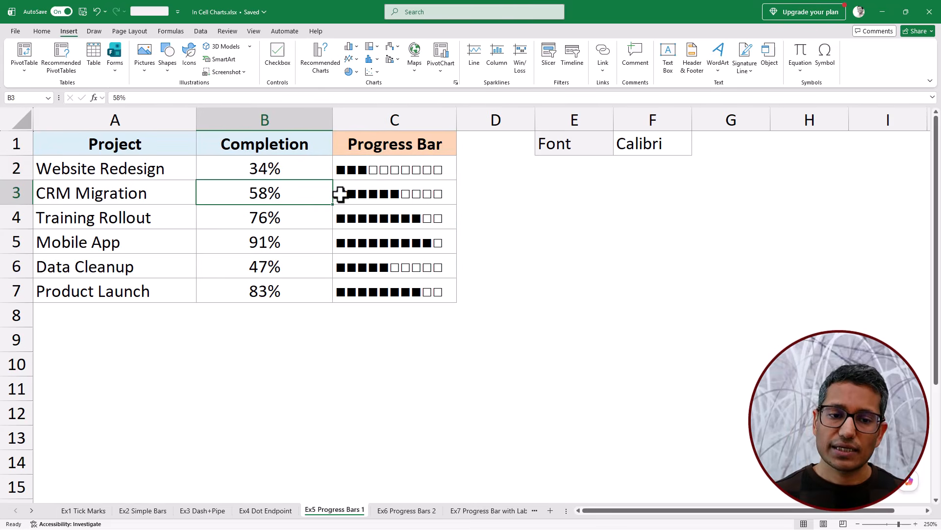
click(311, 244)
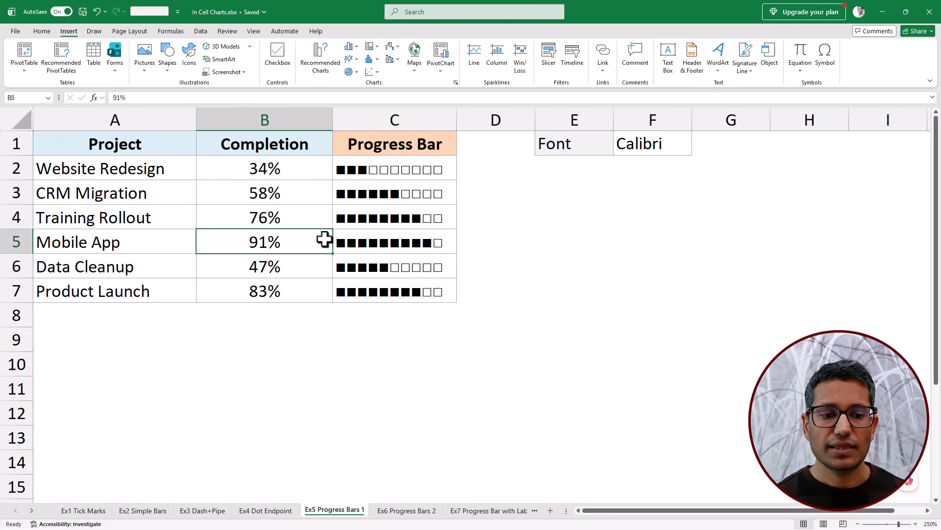
click(322, 267)
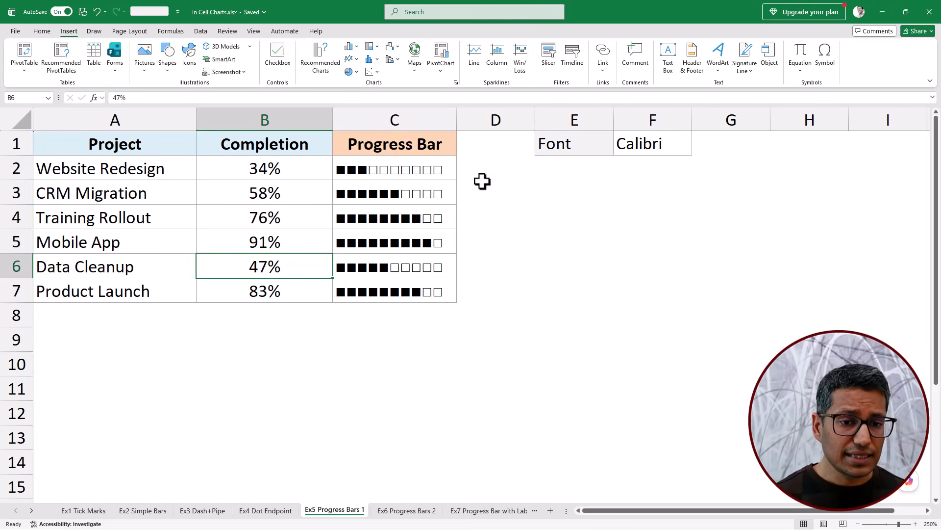
- Try the Consolas font on the progress bars in C2:C7, and undo the font change
drag(441, 164, 437, 280)
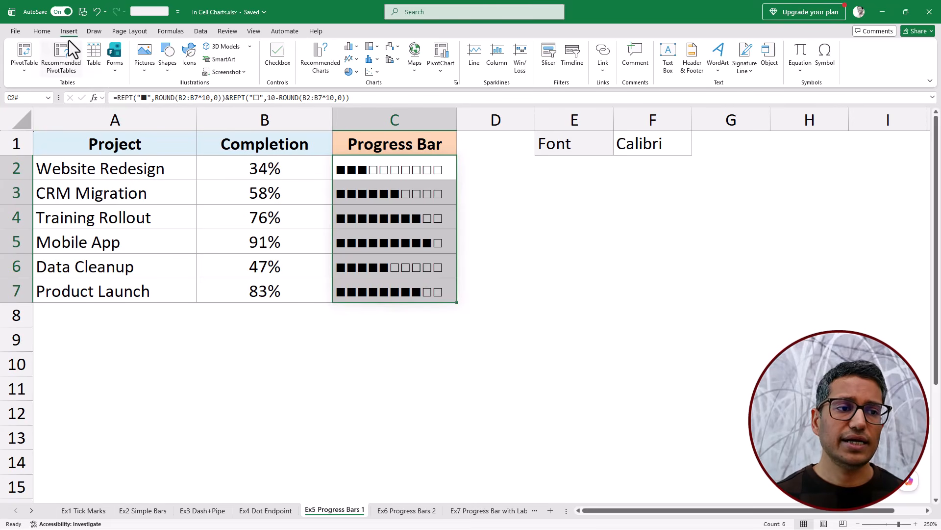
click(43, 31)
click(107, 50)
text(Consolas)
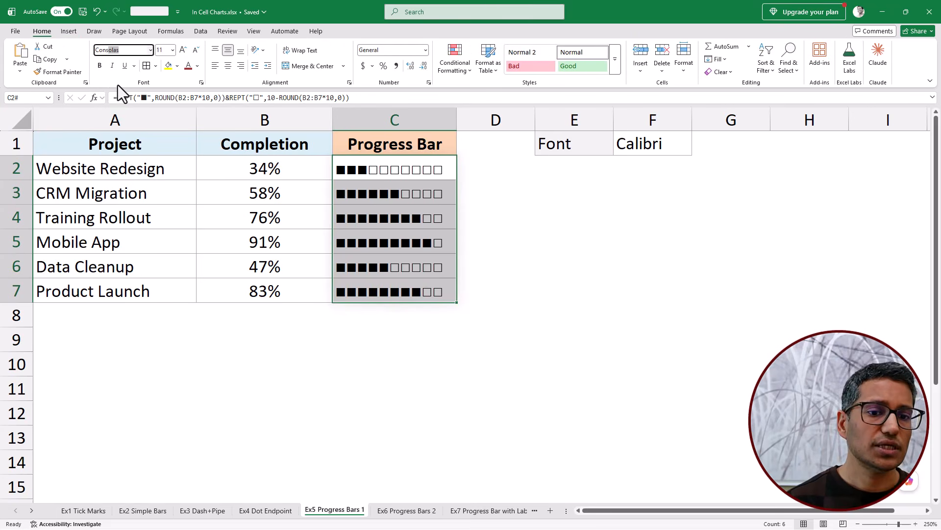
key(Return)
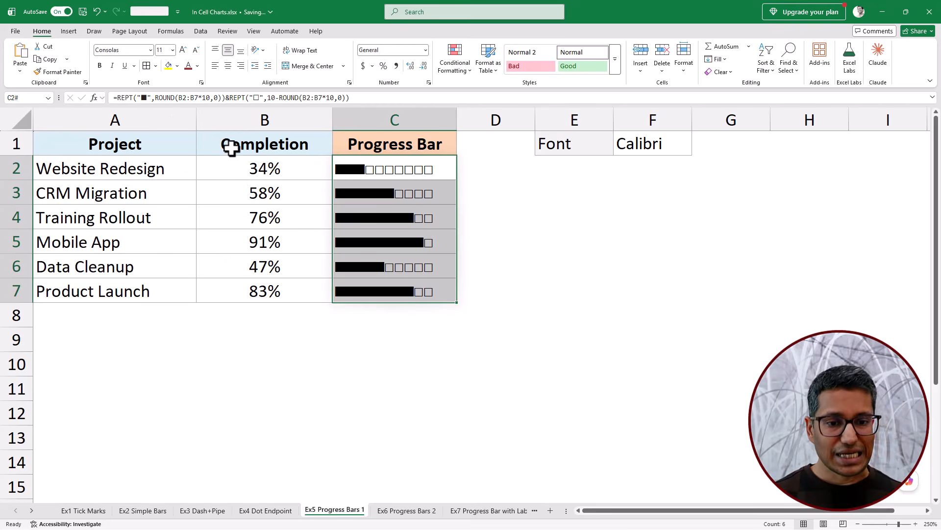
key(ctrl+z)
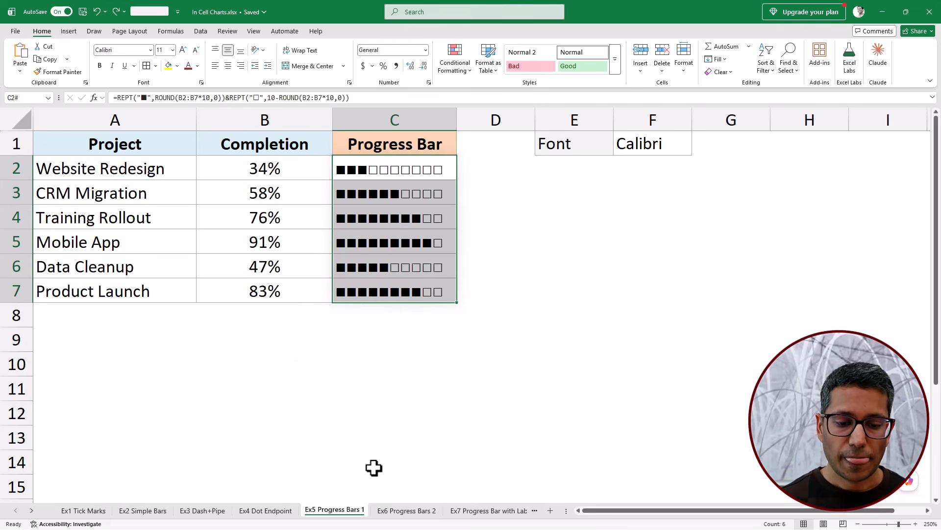
- On the Ex6 Progress Bars 2 sheet, widen the Progress column beyond the ends of the bars
click(398, 511)
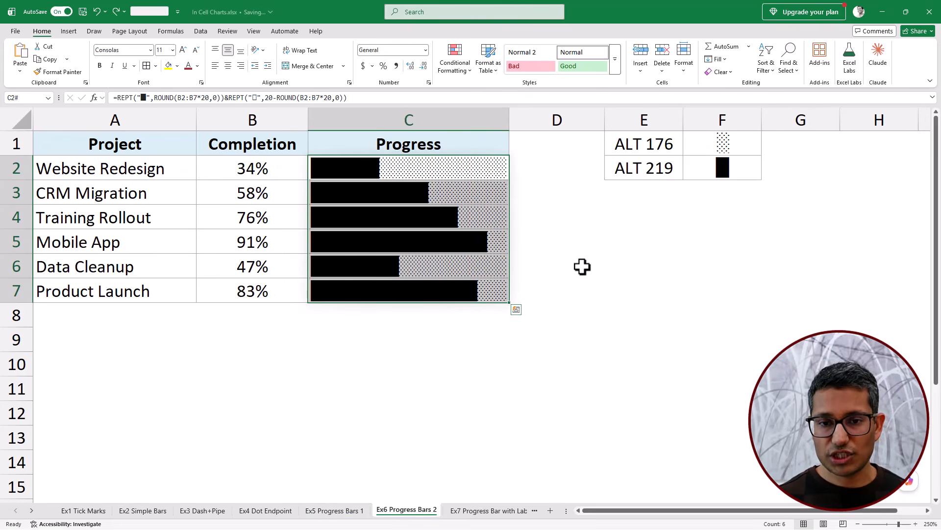
click(551, 264)
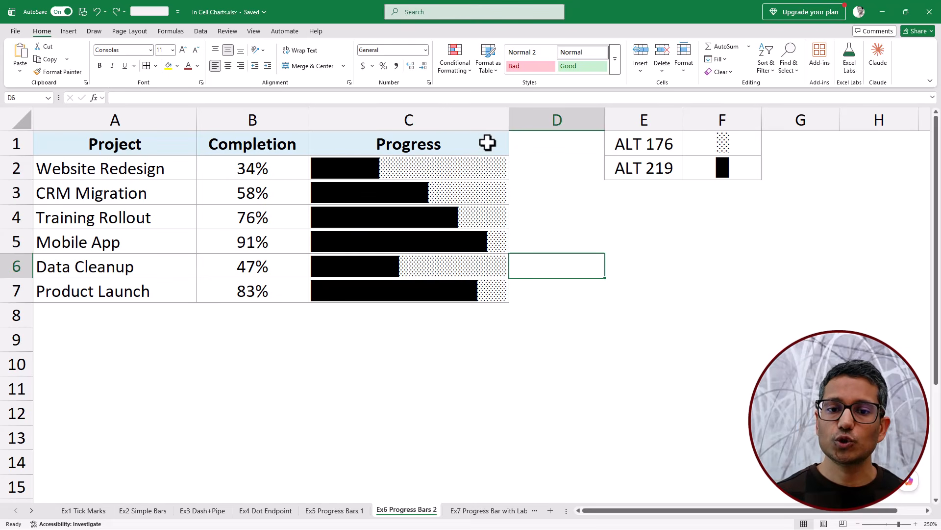
drag(509, 119, 538, 119)
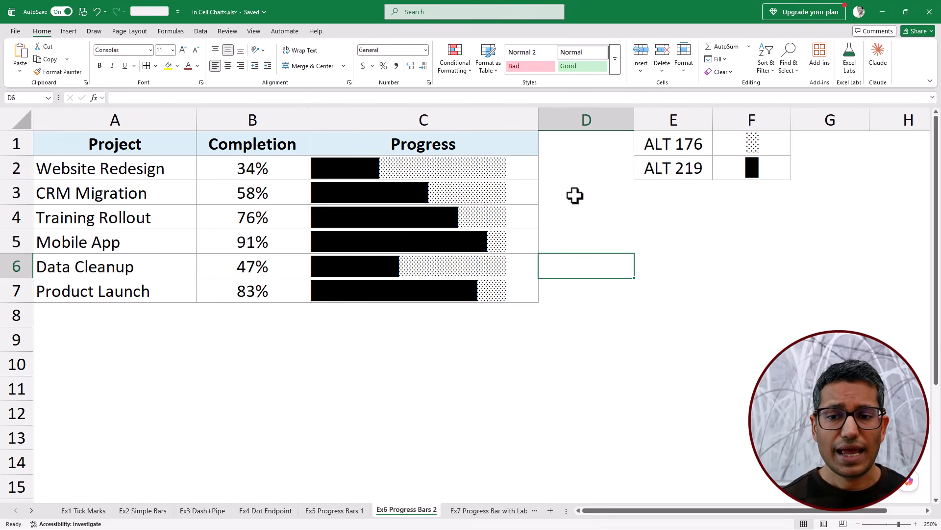
- Examine the shaded and solid block characters in F1:F2 and their ALT codes in column E
click(745, 139)
drag(745, 139, 744, 162)
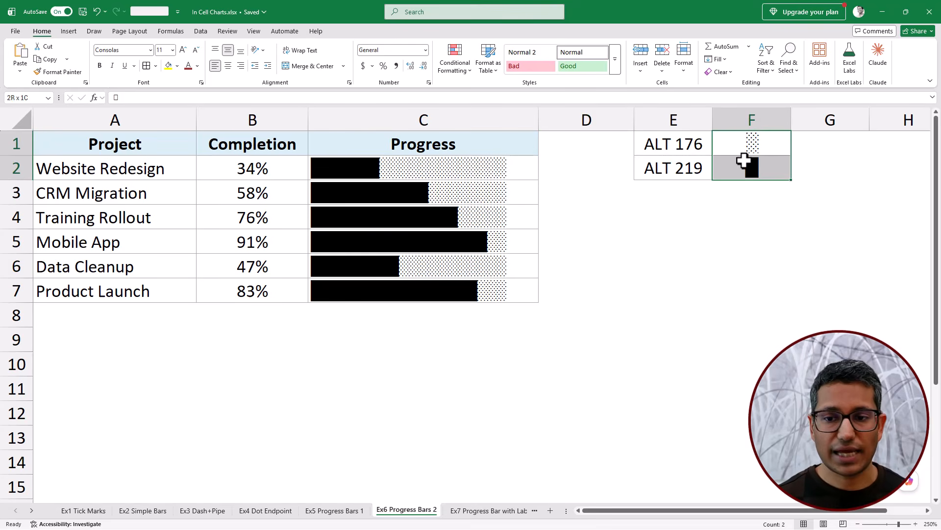
click(672, 142)
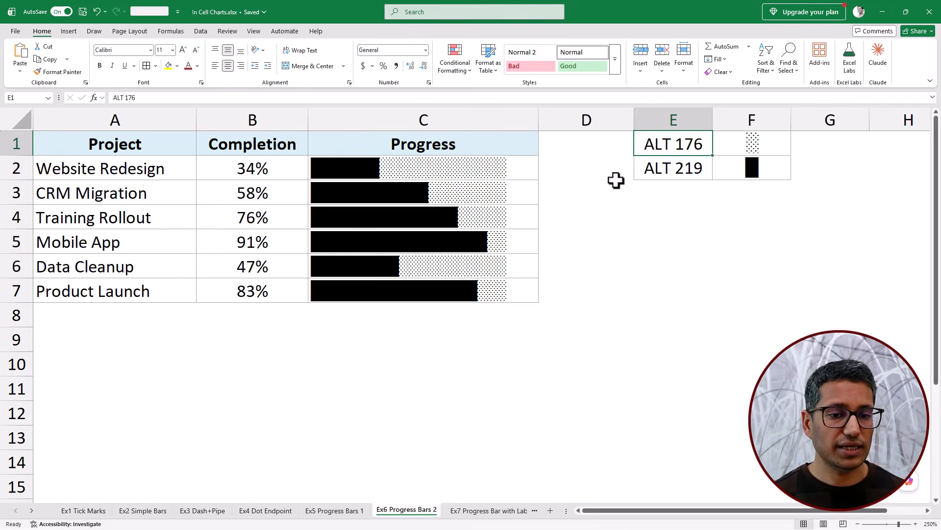
- Compare the C2 bar formula with the Ex5 Progress Bars 1 version, and check its two block characters against those in F1:F2
click(409, 172)
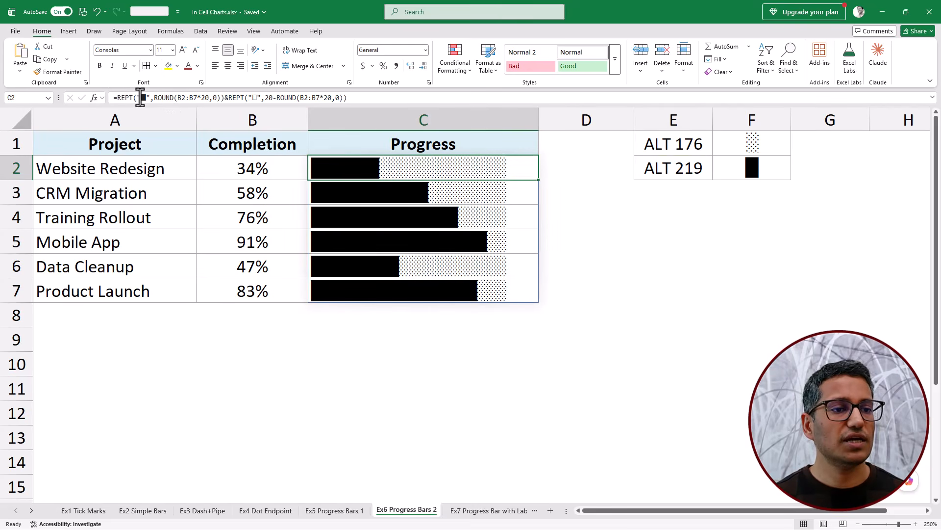
click(331, 512)
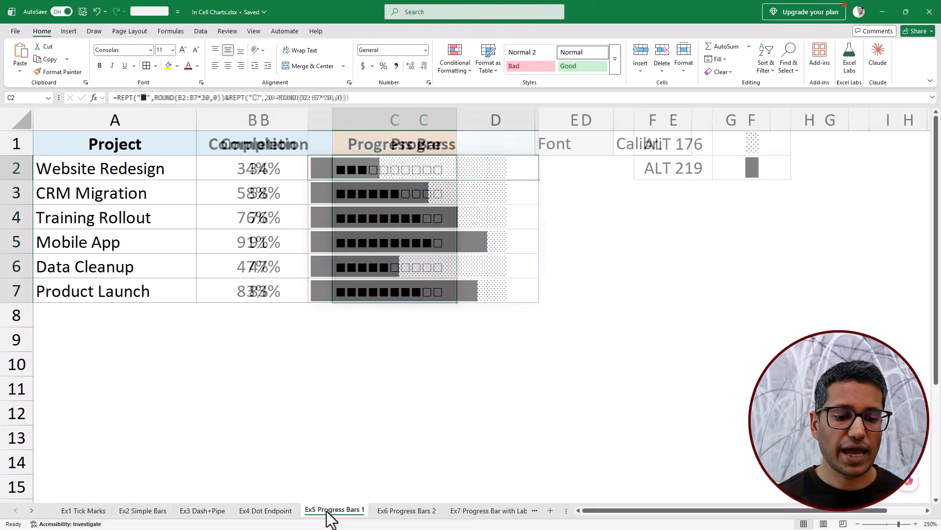
click(407, 510)
click(142, 98)
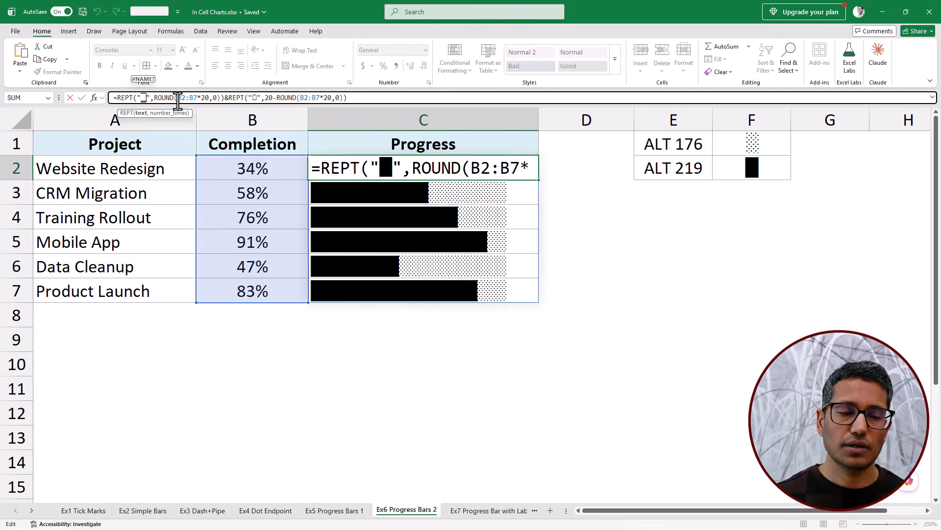
double_click(255, 98)
key(Return)
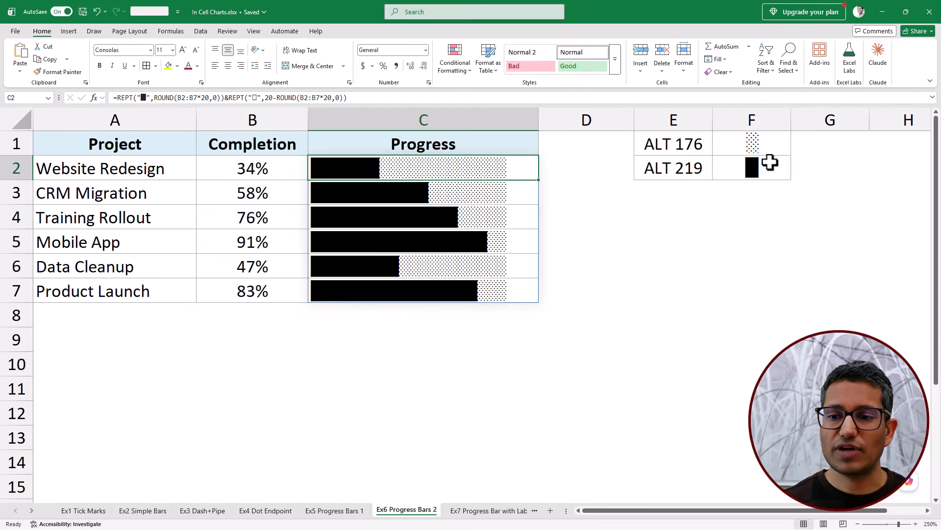
drag(761, 142, 764, 167)
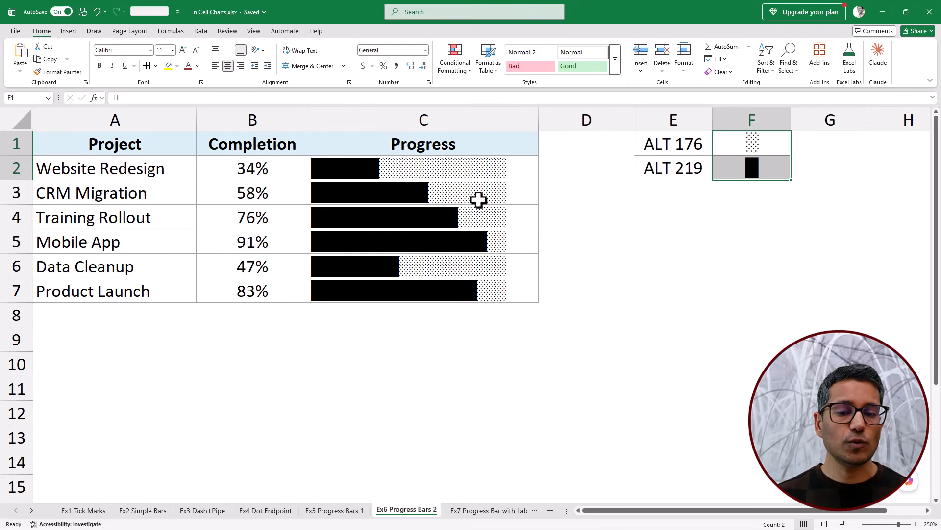
click(427, 243)
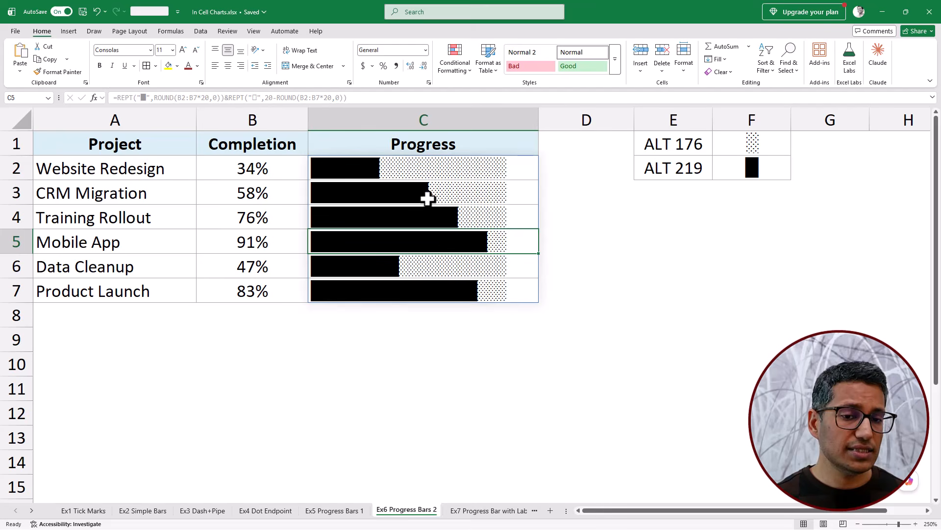
- Start a formula-based conditional formatting rule for the progress bars in C2:C7 with the condition =$B2>.8
click(491, 166)
drag(490, 167, 481, 289)
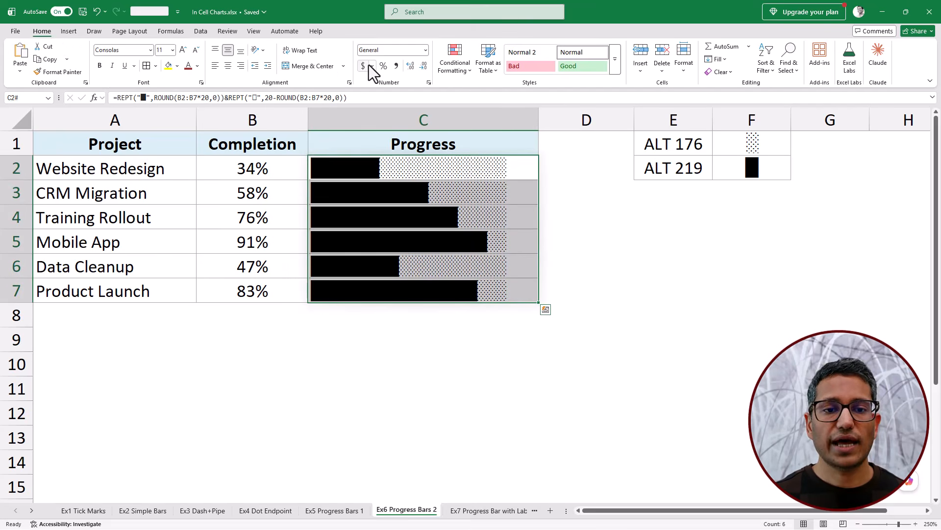
click(446, 71)
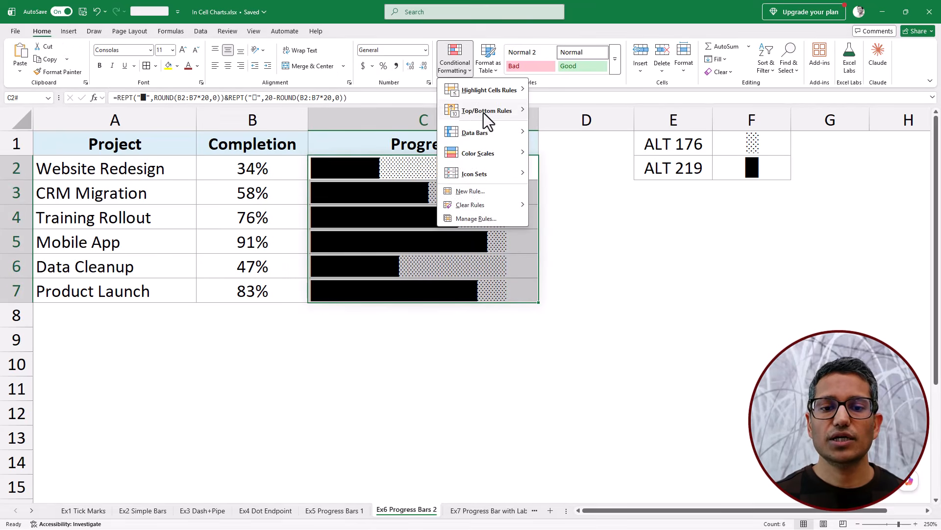
click(486, 192)
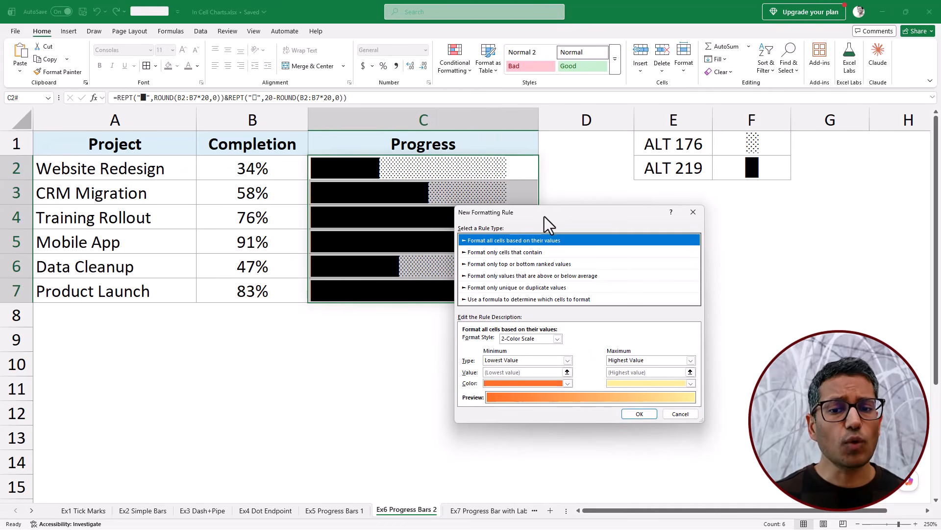
drag(545, 216, 637, 189)
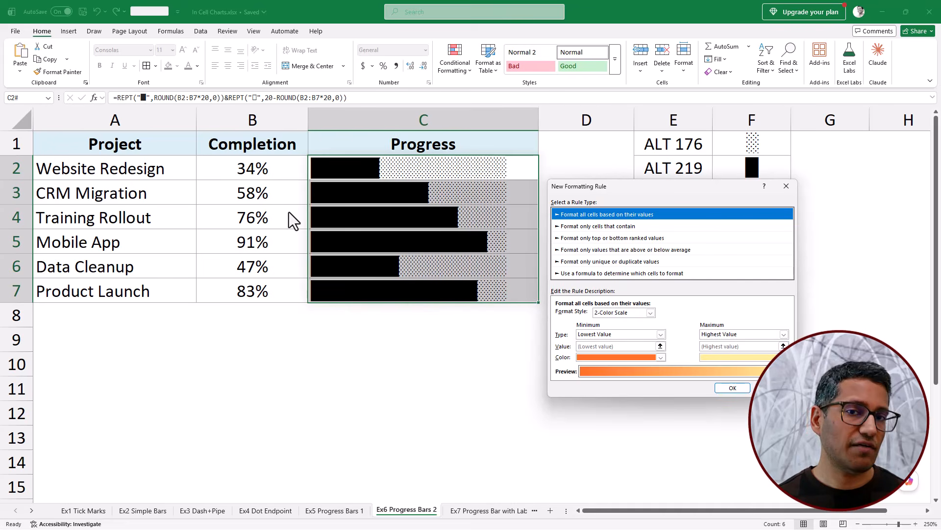
click(581, 273)
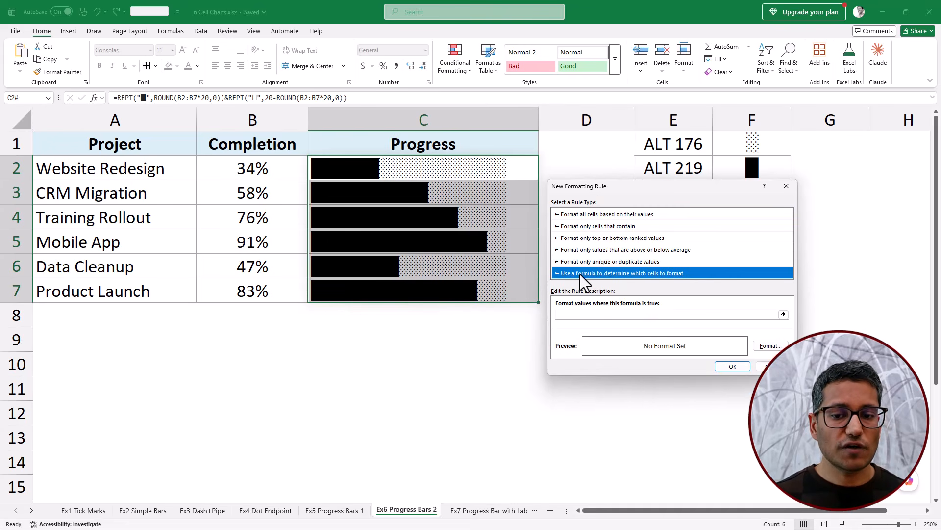
click(587, 314)
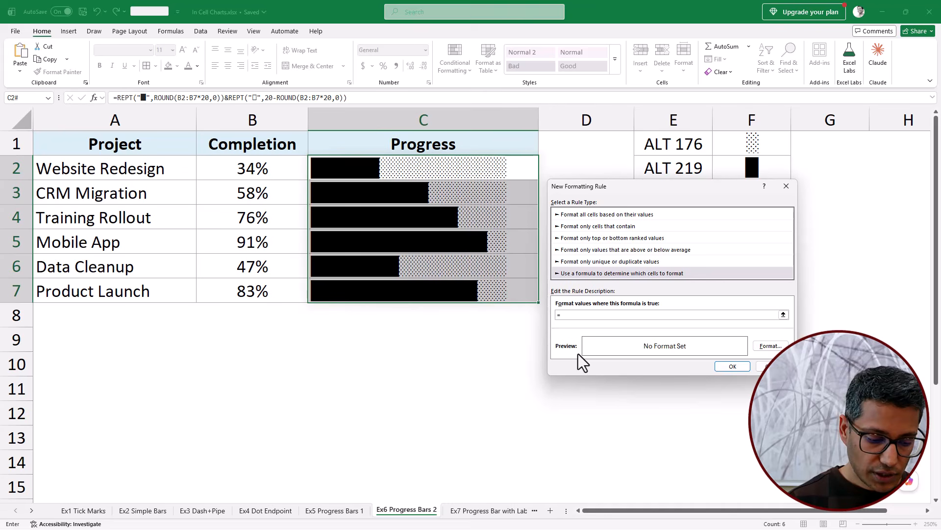
text(=$B2>.8)
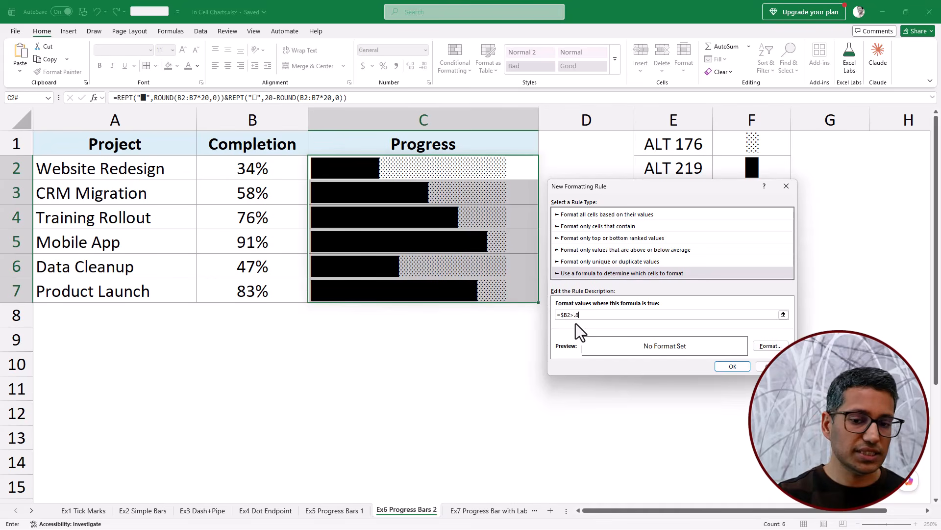
- Set the rule's font color to standard green and apply it to the progress bars
click(771, 345)
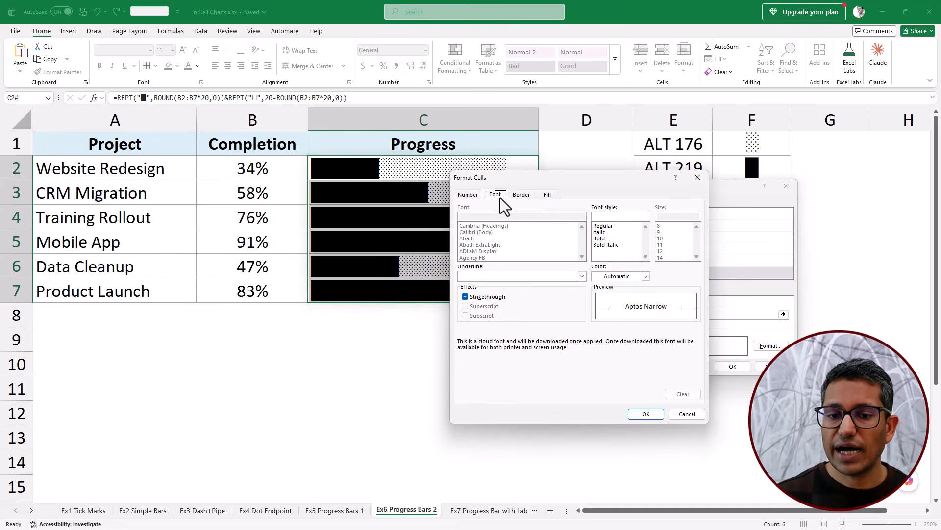
drag(525, 181, 607, 172)
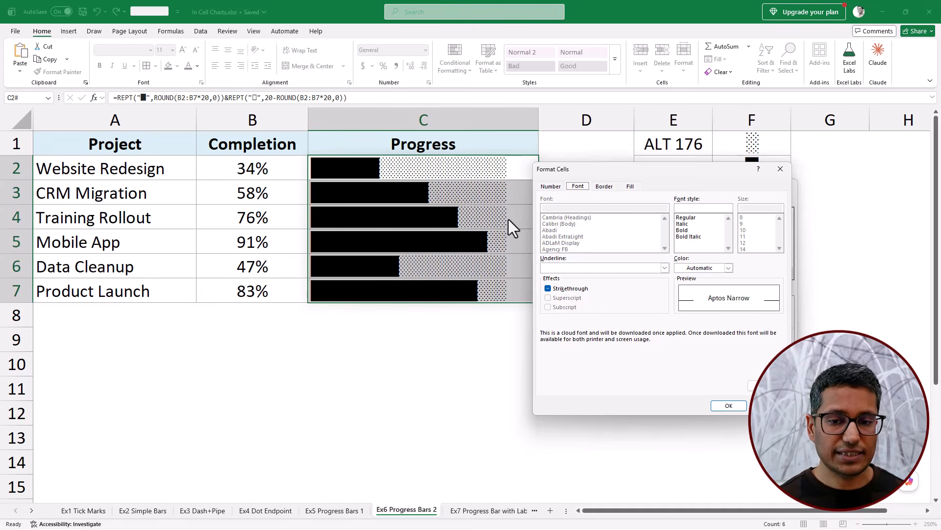
click(728, 268)
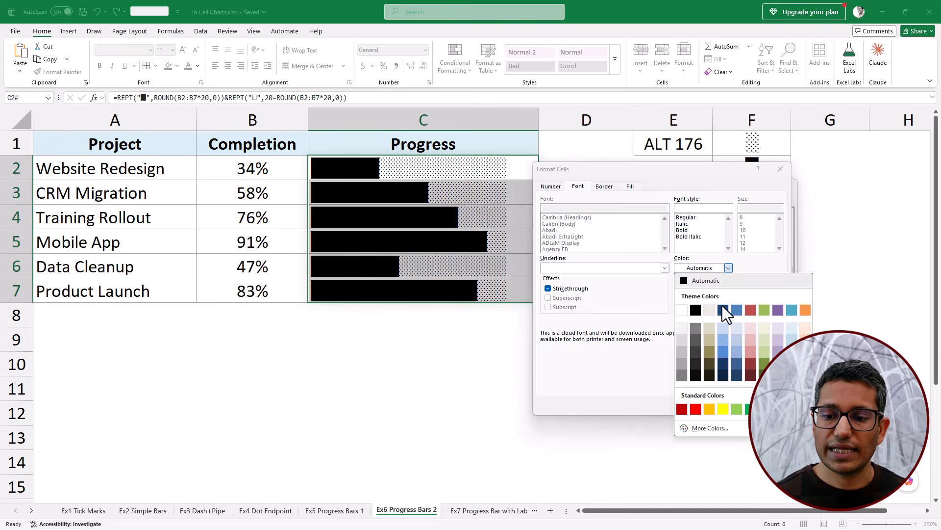
click(747, 409)
click(735, 409)
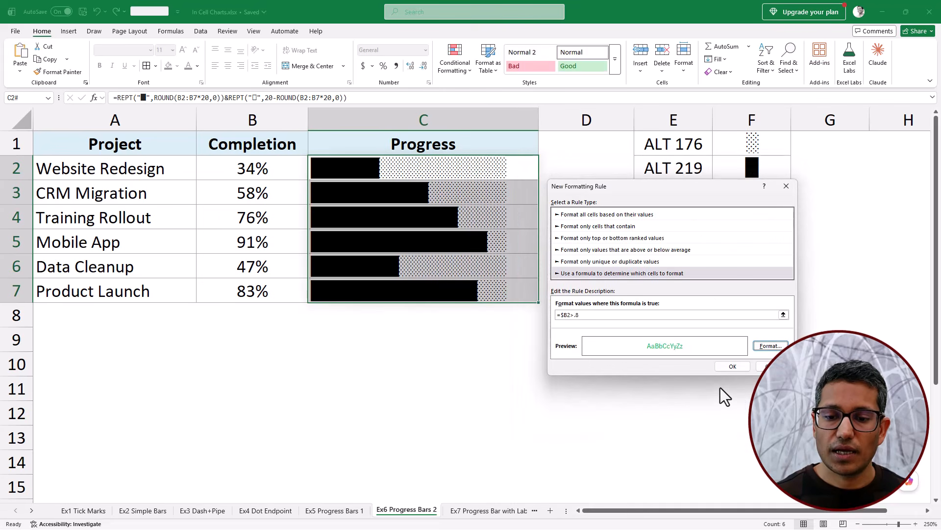
click(743, 368)
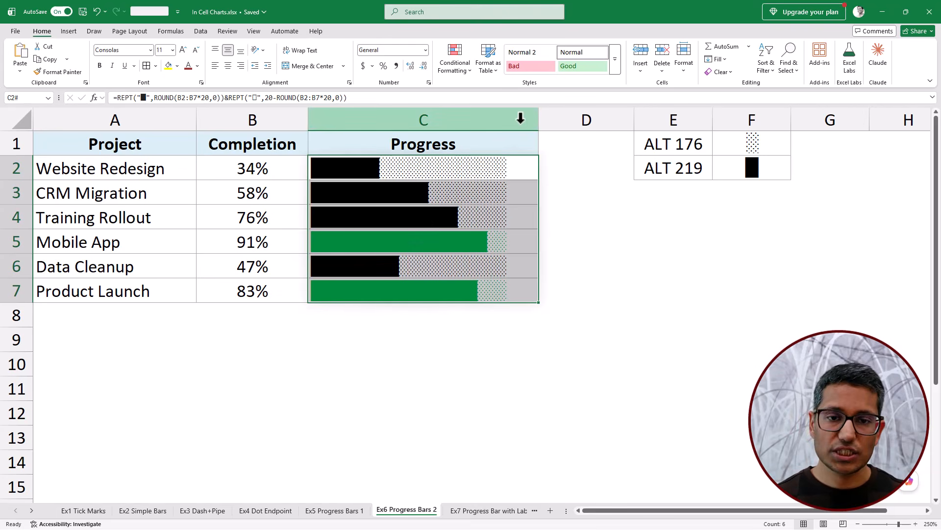
- Create another formula-based conditional formatting rule for the progress bars in C2:C7 with the condition =$B2>.5
click(466, 73)
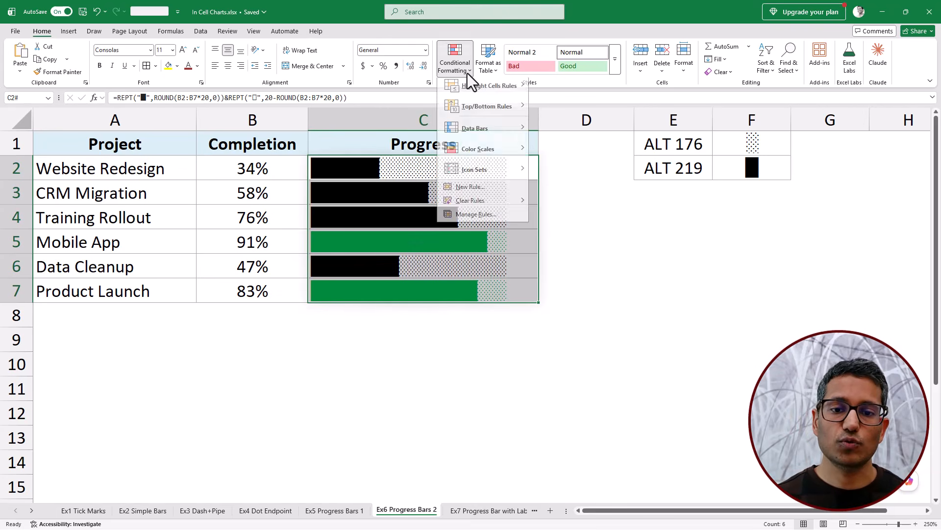
click(478, 220)
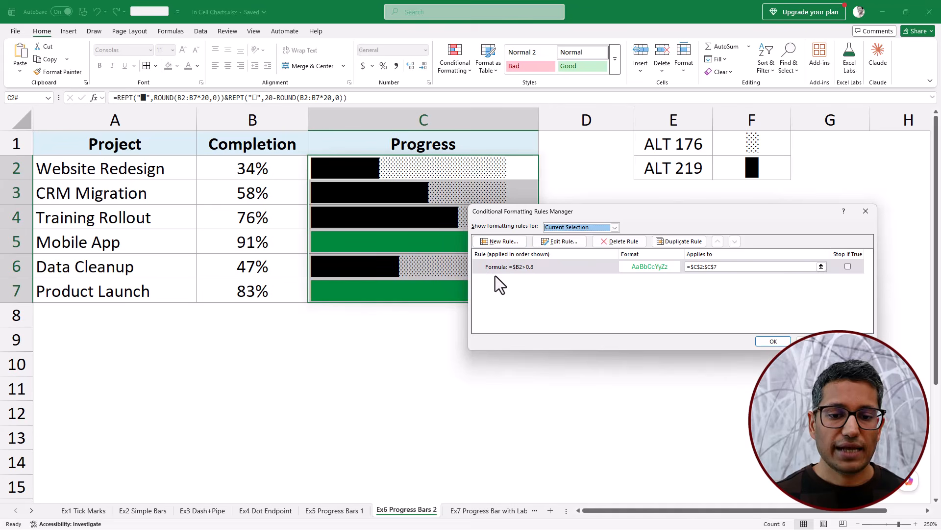
click(514, 242)
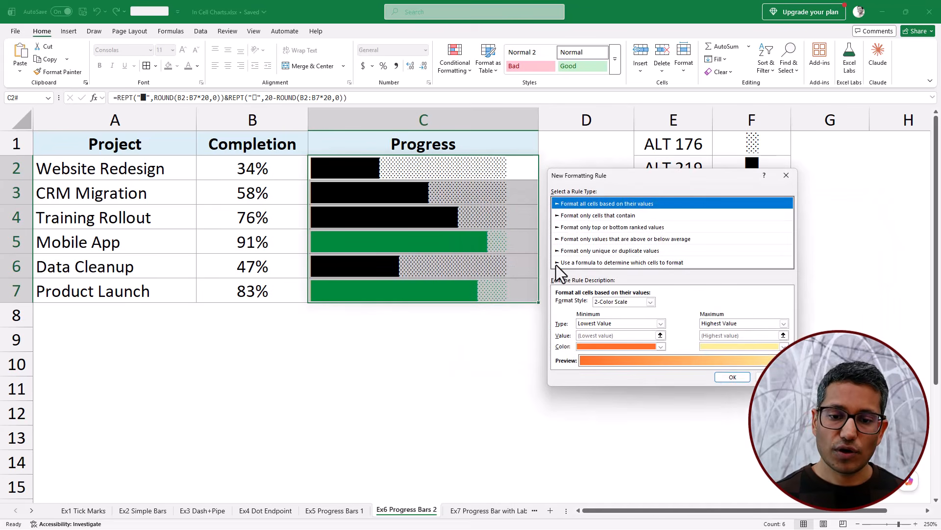
click(583, 263)
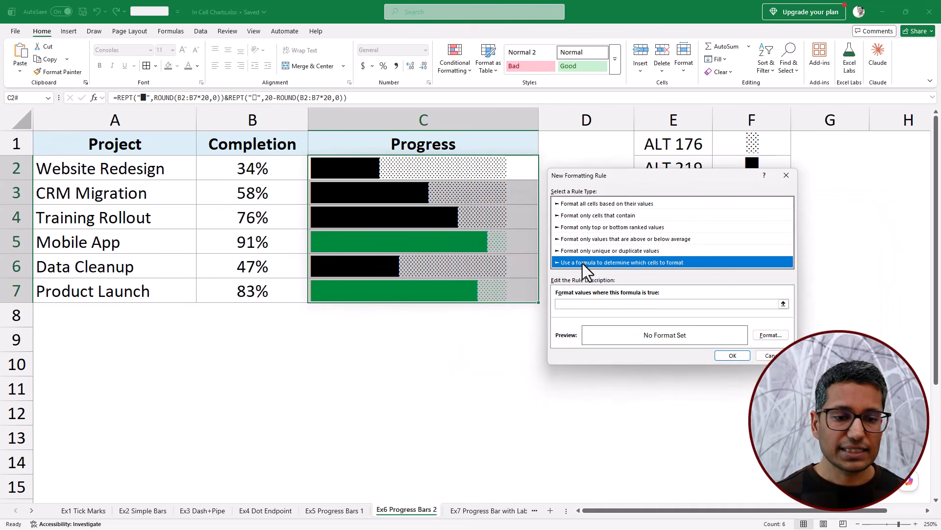
click(576, 304)
text(=@)
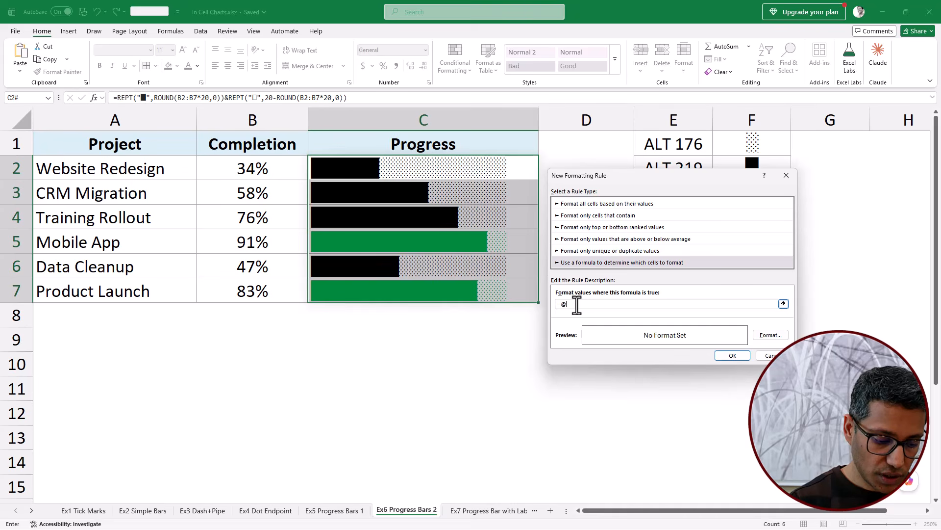
key(BackSpace)
text($B2>)
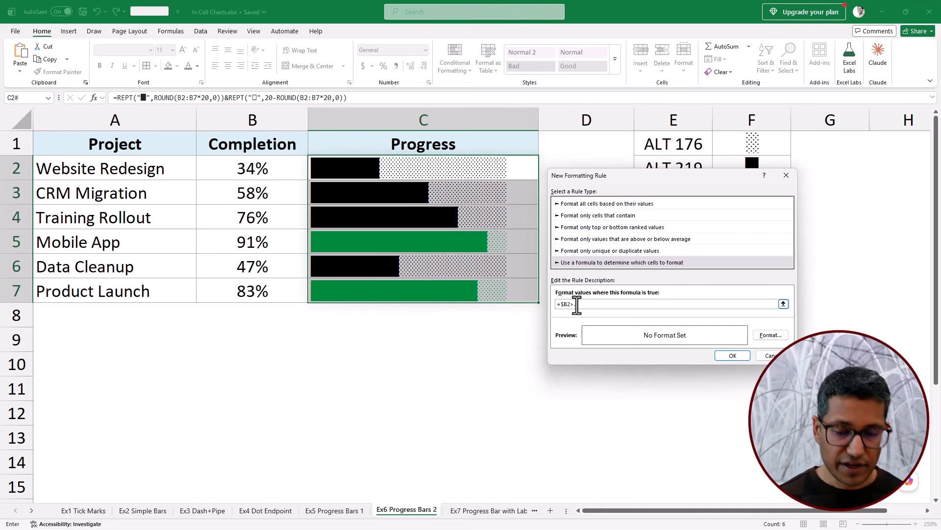
text(.5)
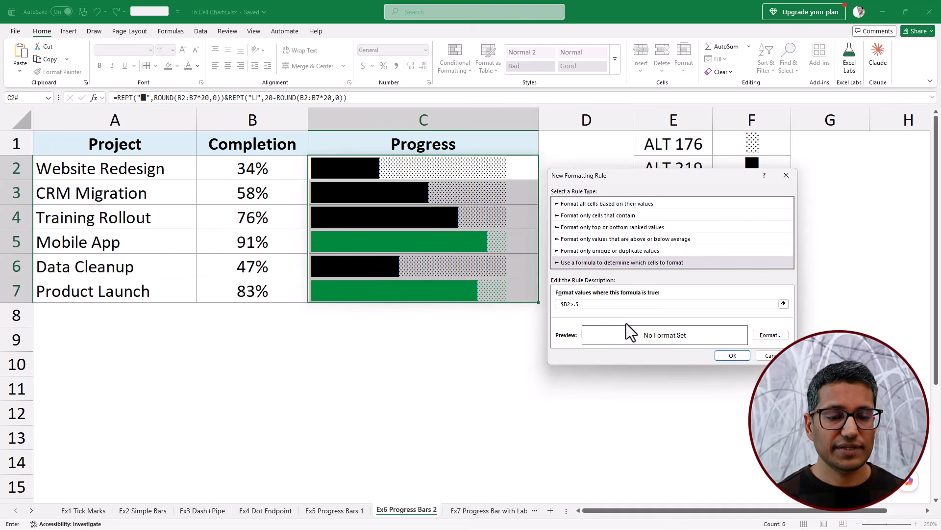
- Set the new rule's font color to standard gold and apply it to the progress bars
click(771, 335)
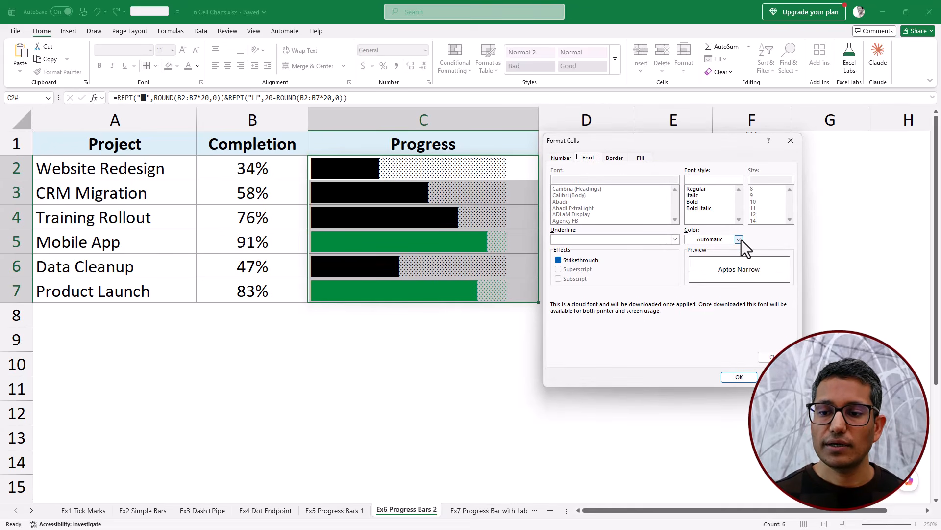
click(739, 239)
click(720, 381)
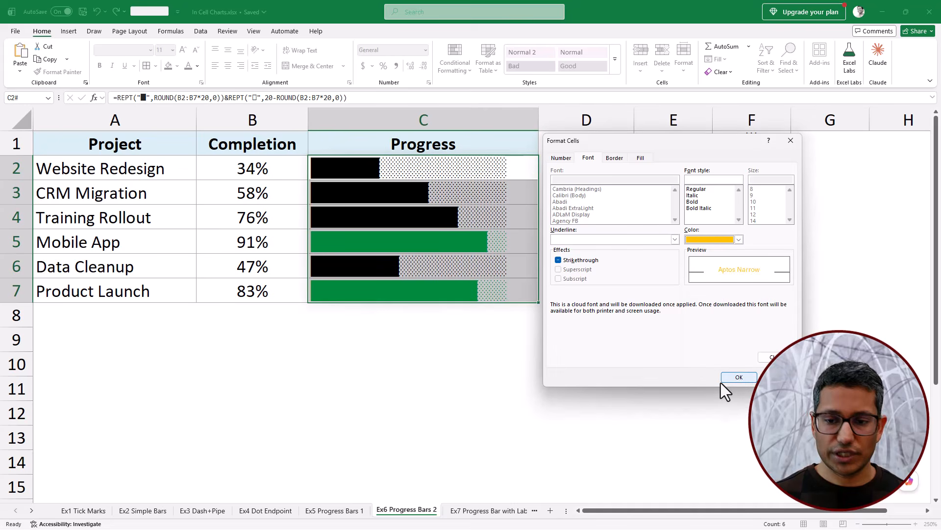
click(726, 378)
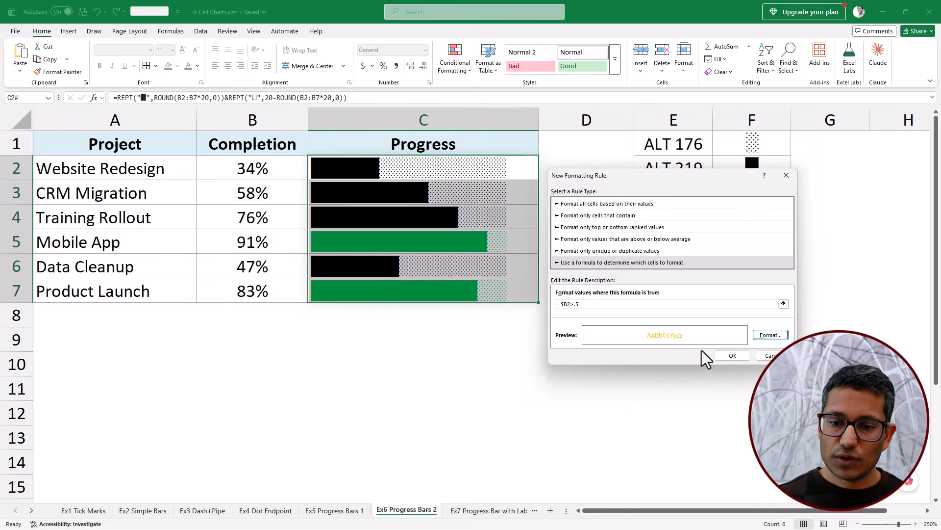
click(728, 356)
click(759, 341)
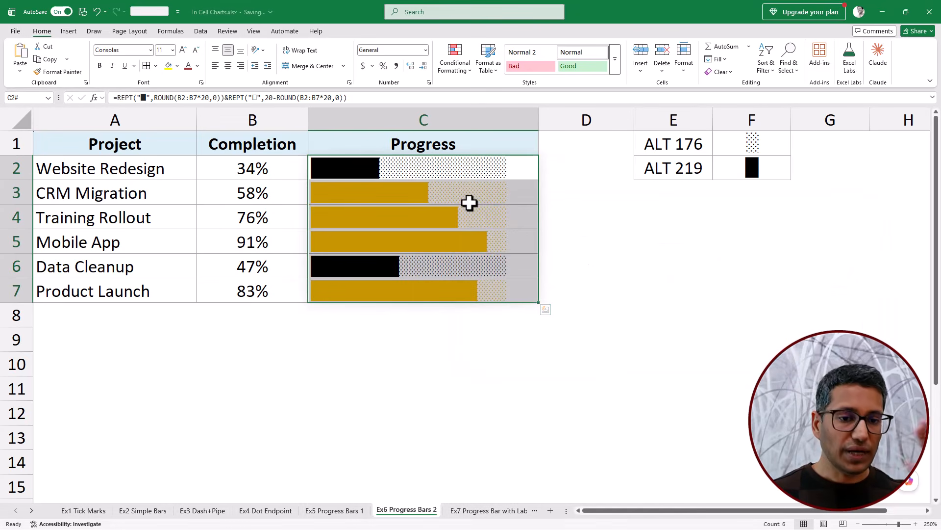
- Move the =$B2>0.5 rule below the =$B2>0.8 rule in the conditional formatting order and apply the change
click(464, 75)
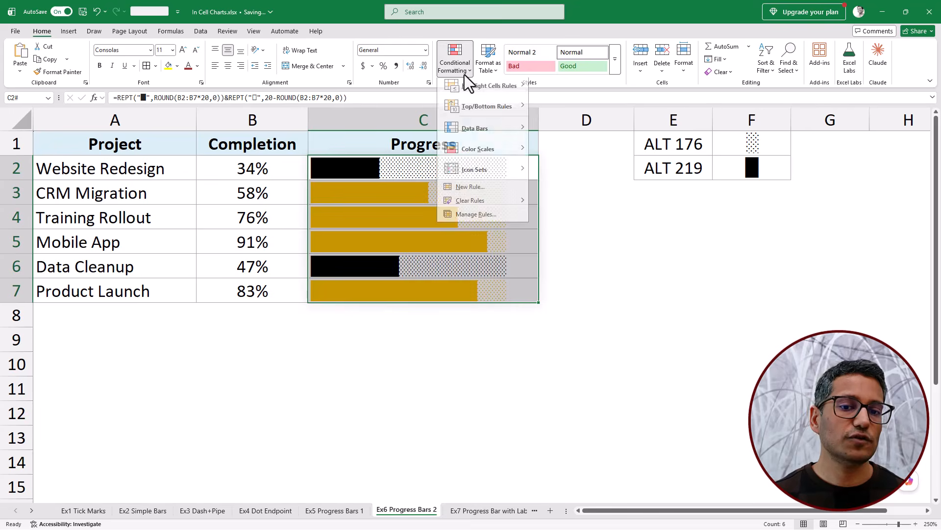
click(483, 219)
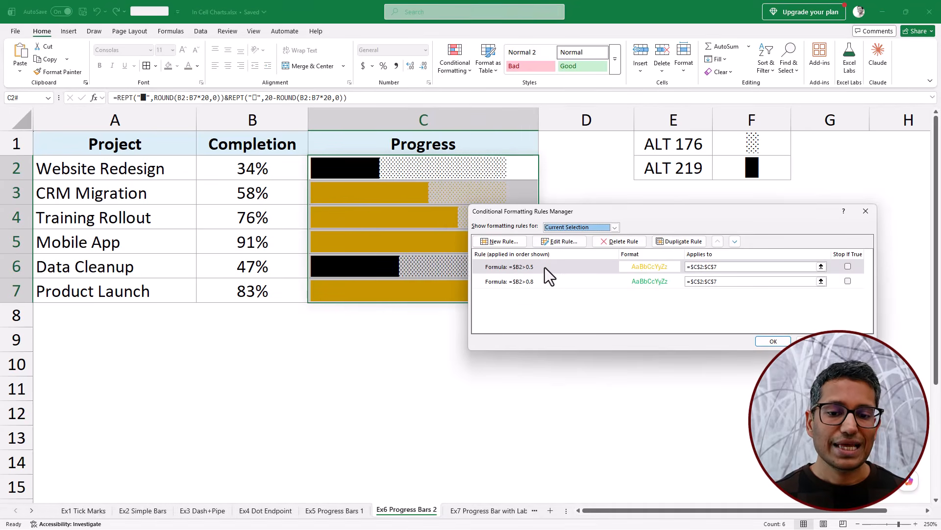
click(547, 267)
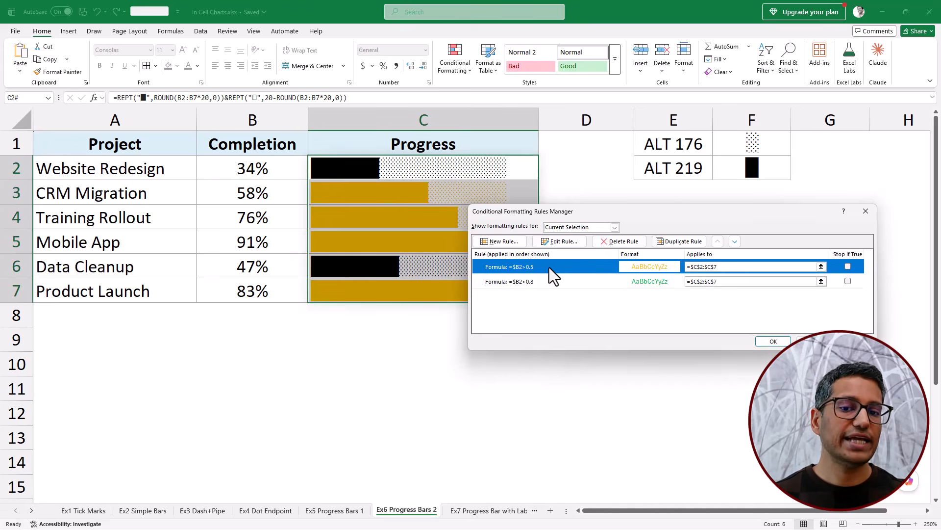
click(545, 283)
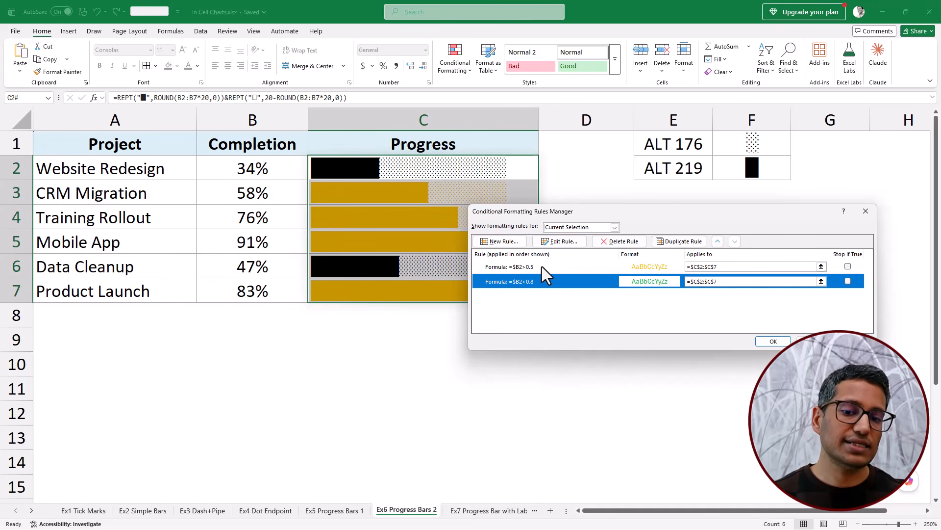
click(542, 266)
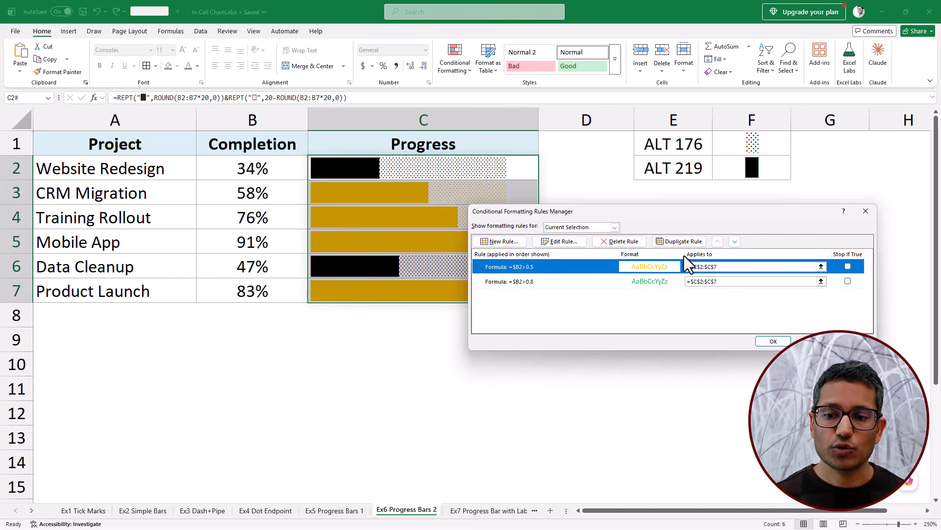
click(734, 241)
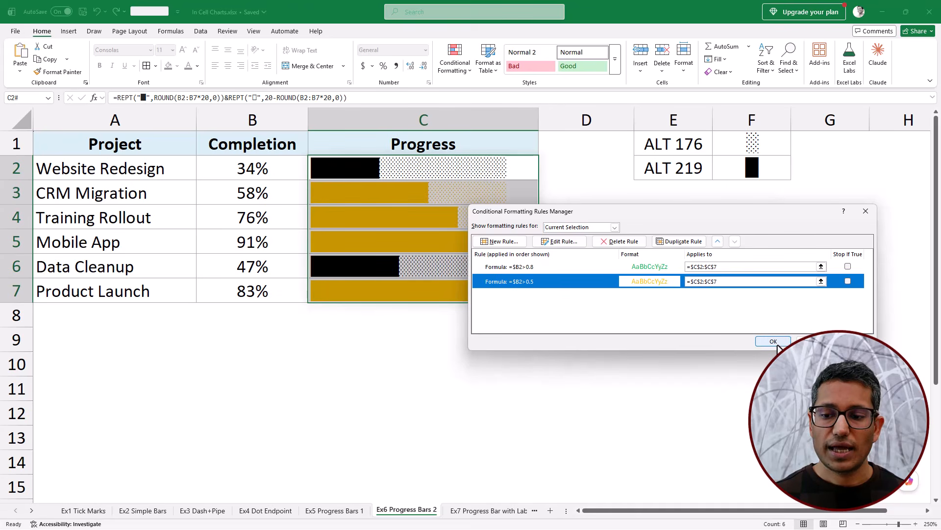
click(854, 340)
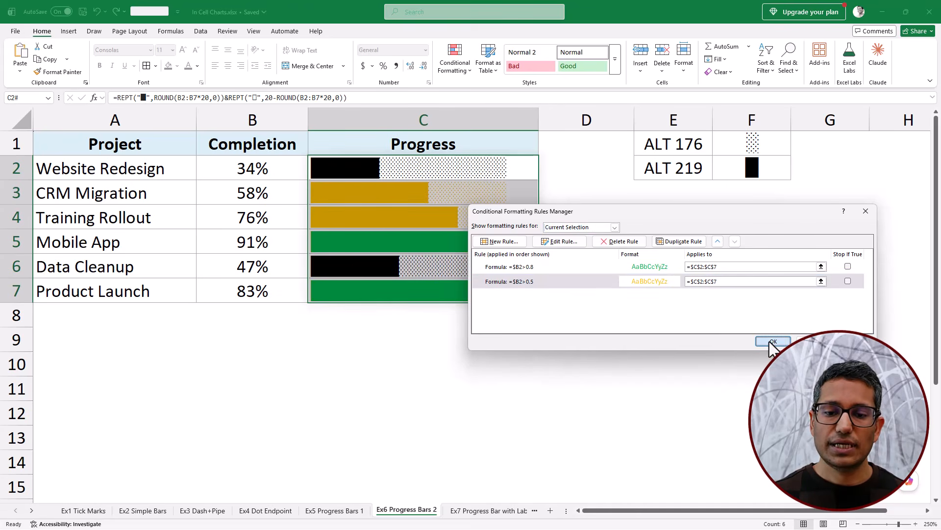
click(773, 341)
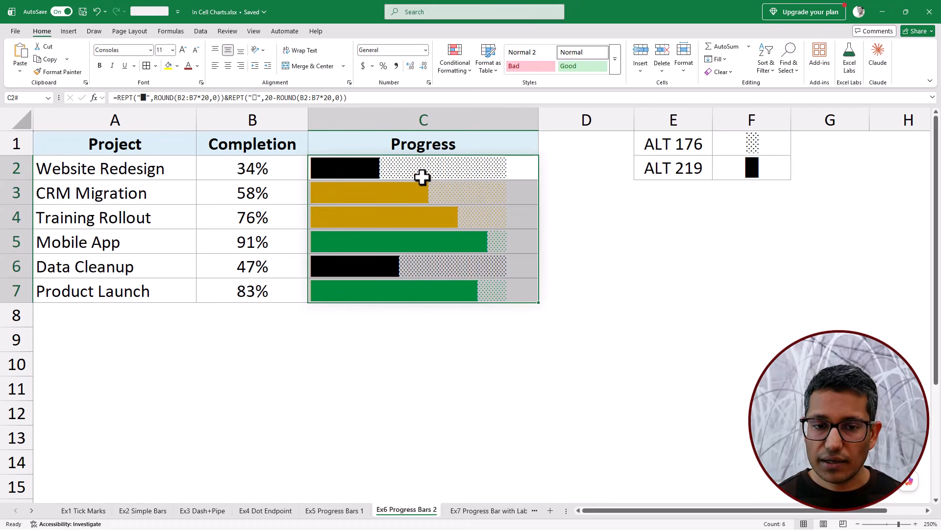
- Set the base font color of the progress bars in C2:C7 to a dark red theme color
drag(419, 169, 445, 289)
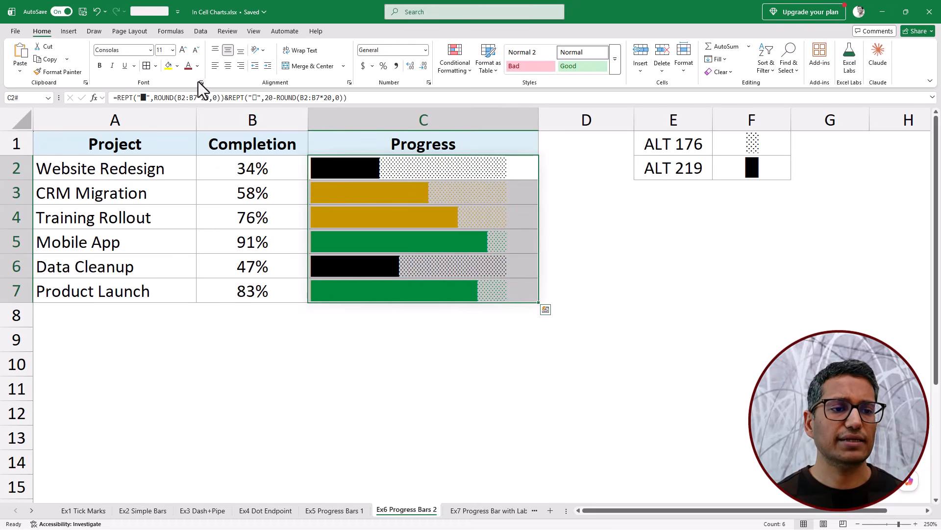
click(197, 66)
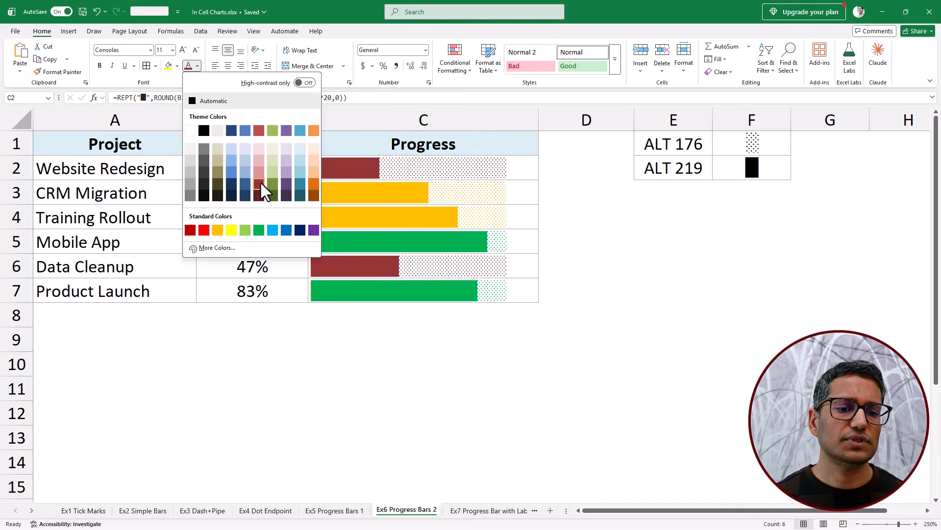
click(261, 183)
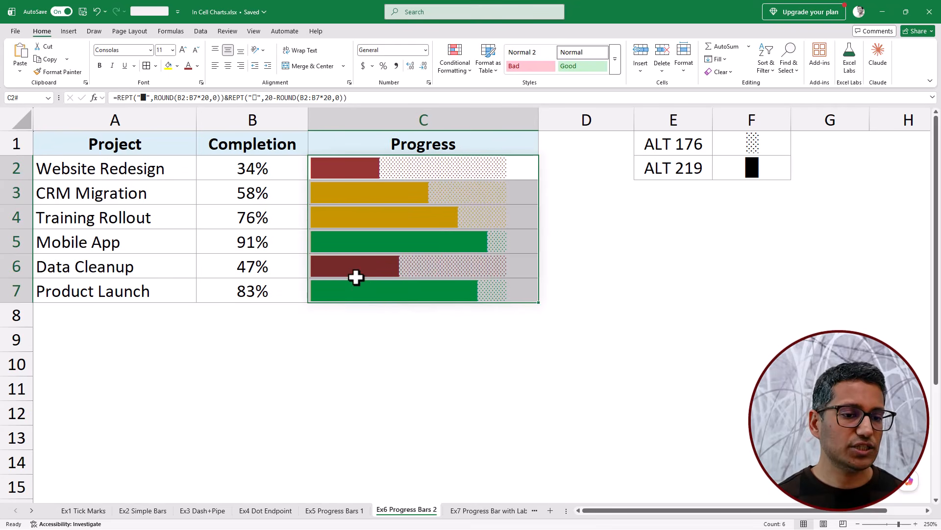
- Compare the colored progress bars in column C with the completion percentages in column B
click(378, 250)
click(371, 287)
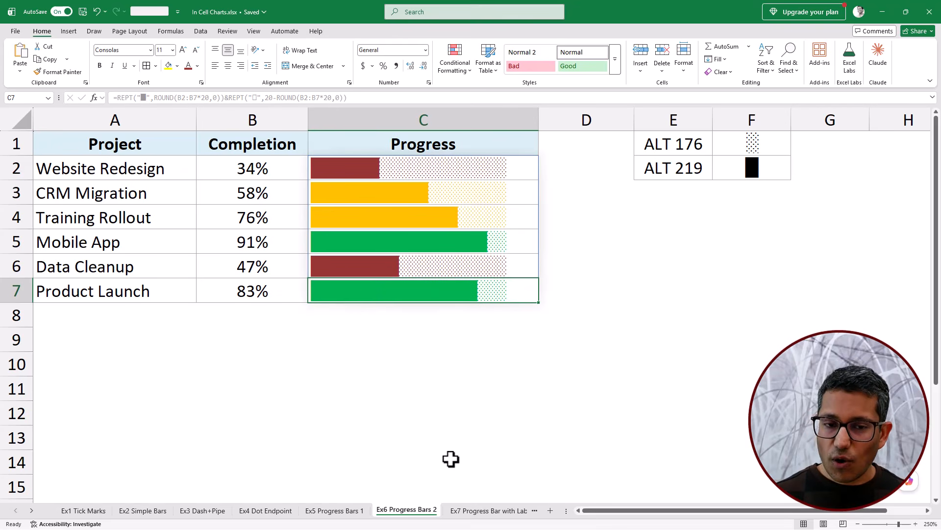
drag(273, 174, 280, 275)
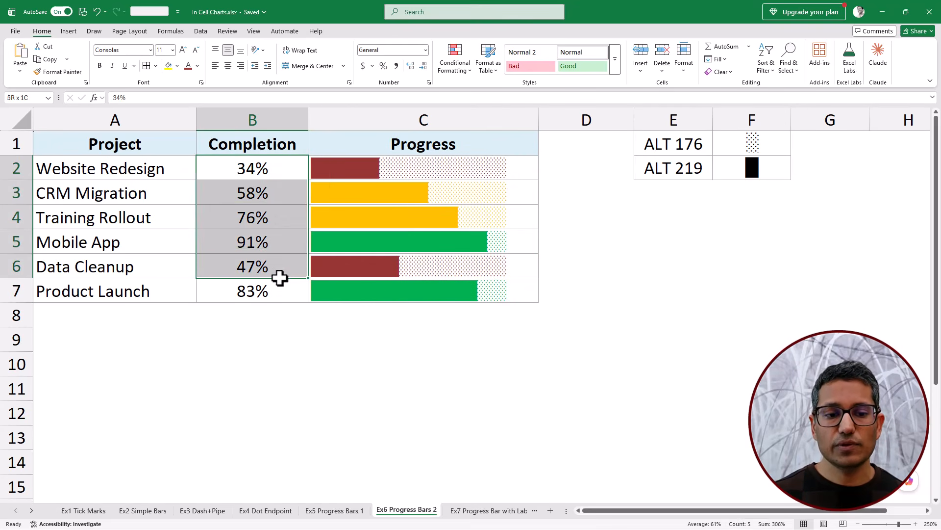
click(515, 172)
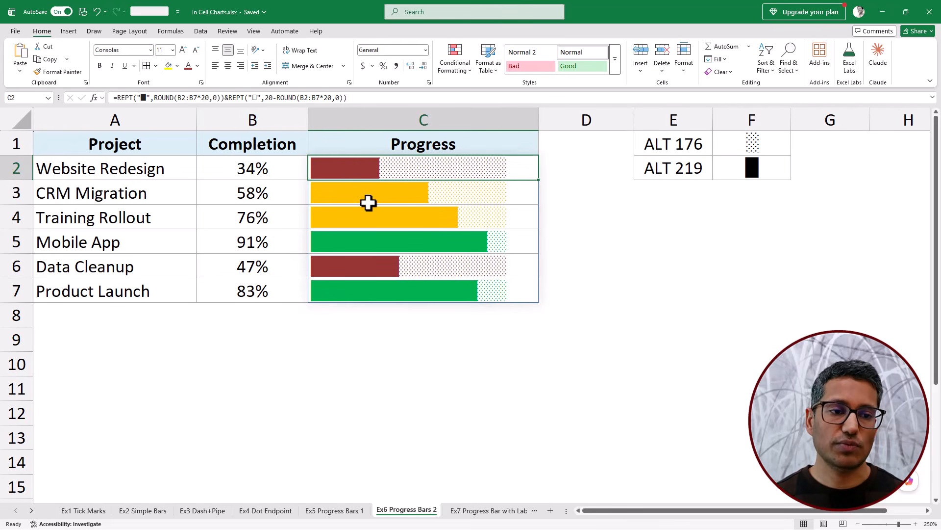
- On the Ex7 Progress Bar with Labels sheet, examine the TEXT(B2:B7,"0%") label part of the C2 formula
click(478, 512)
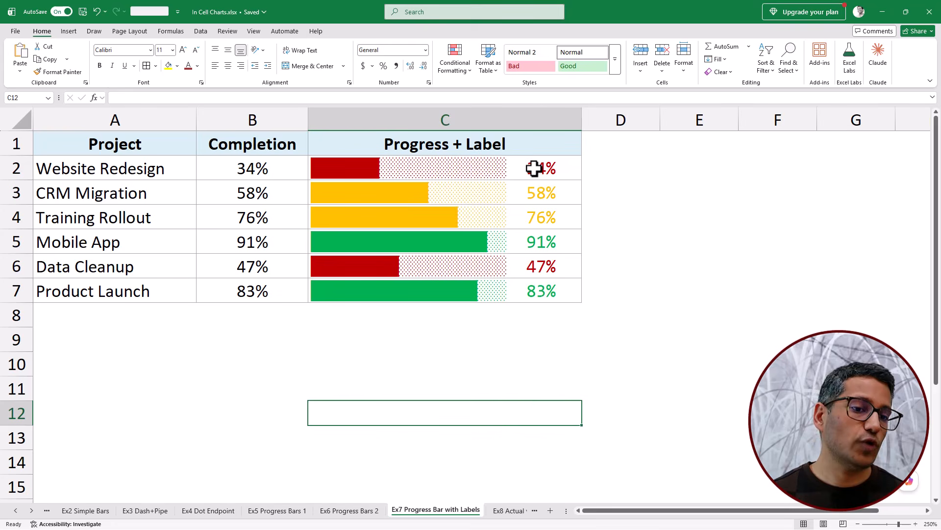
click(253, 120)
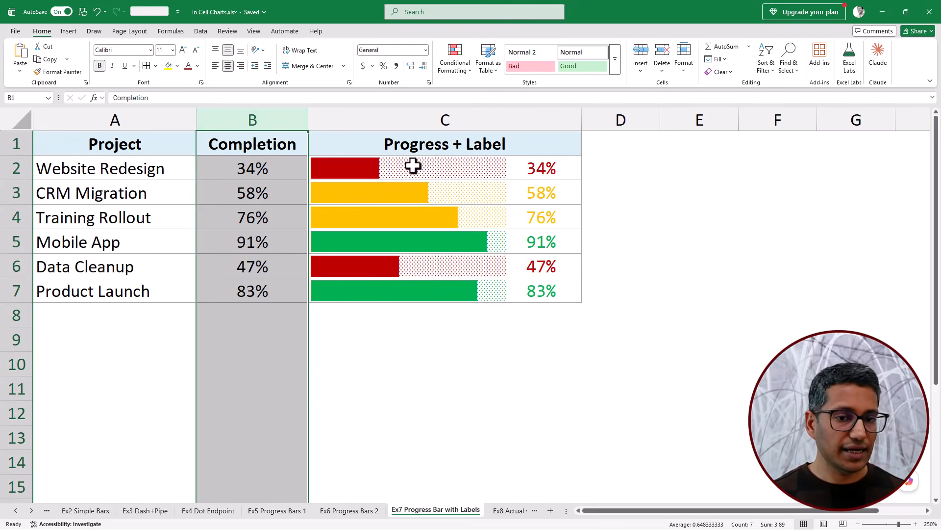
click(456, 171)
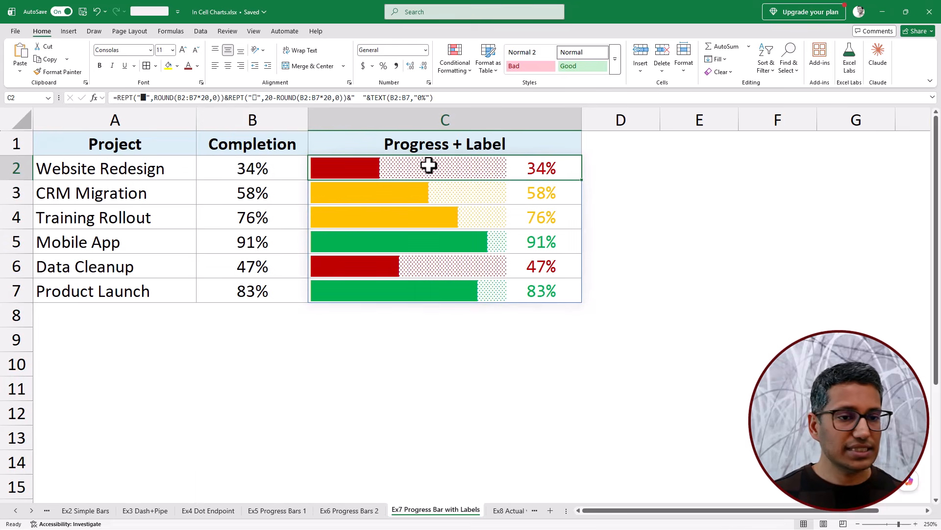
drag(347, 98, 431, 98)
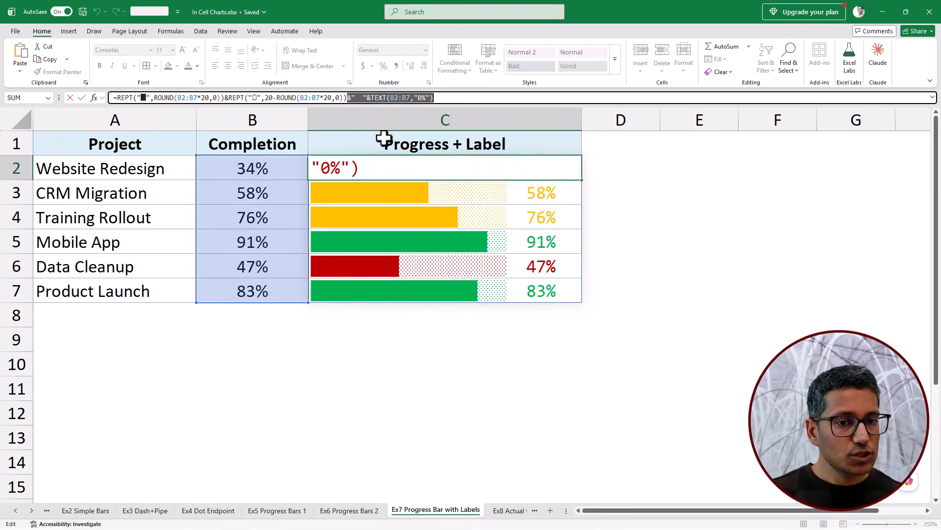
double_click(373, 97)
drag(387, 98, 452, 97)
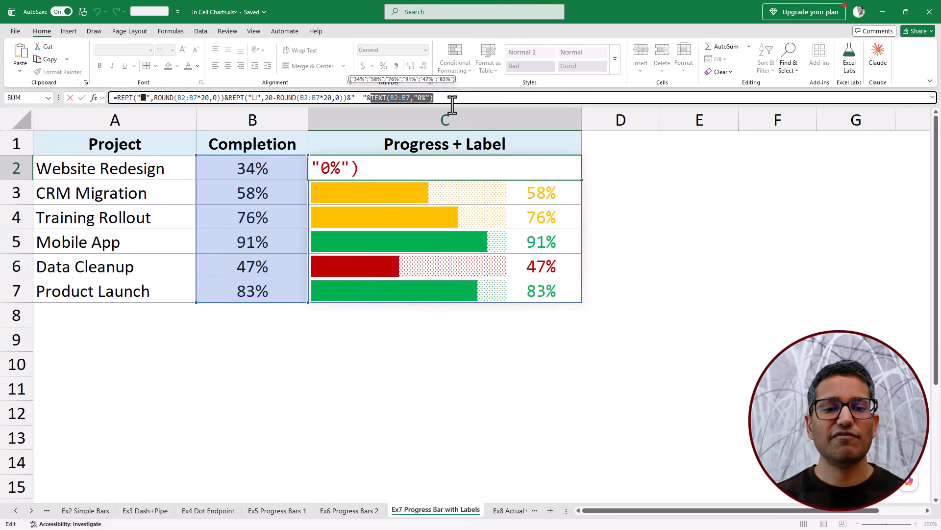
key(Escape)
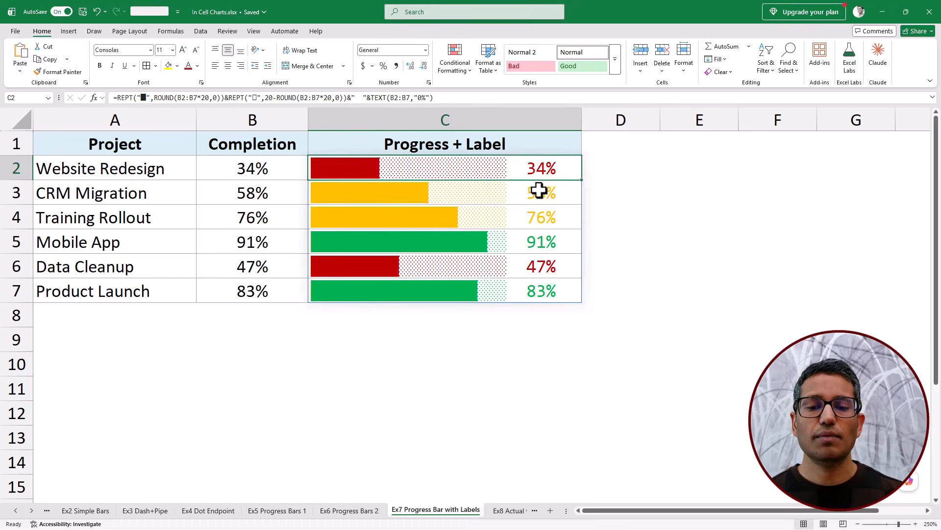
- Change the TEXT format in the C2 formula to "0.0%" so the bar labels use one decimal place
click(422, 98)
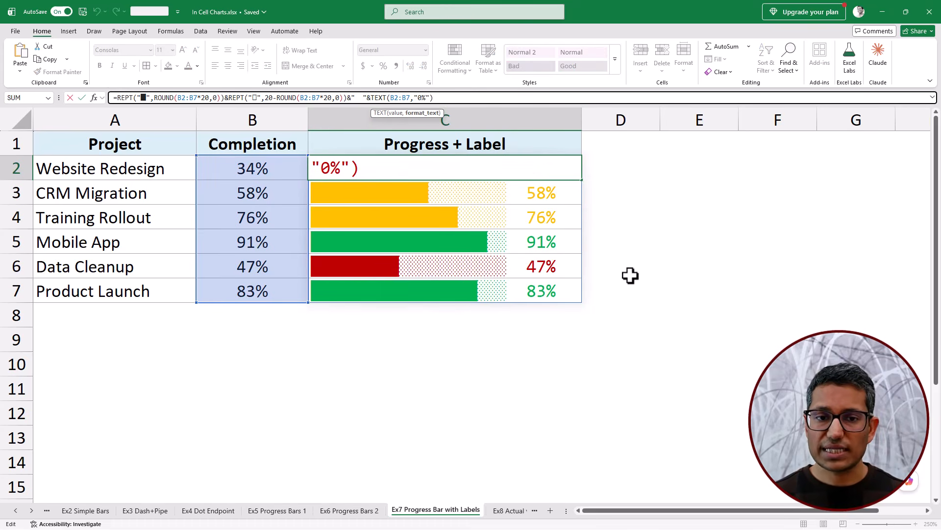
text(.0)
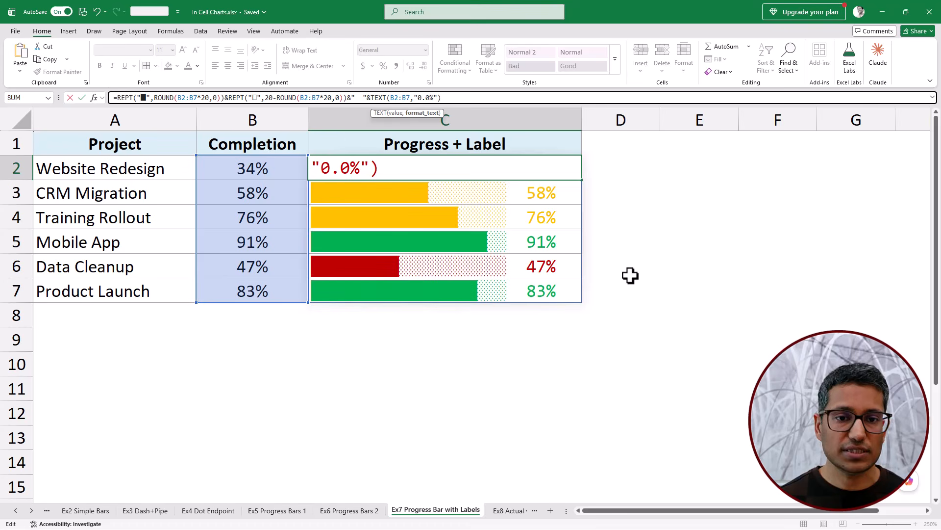
key(Return)
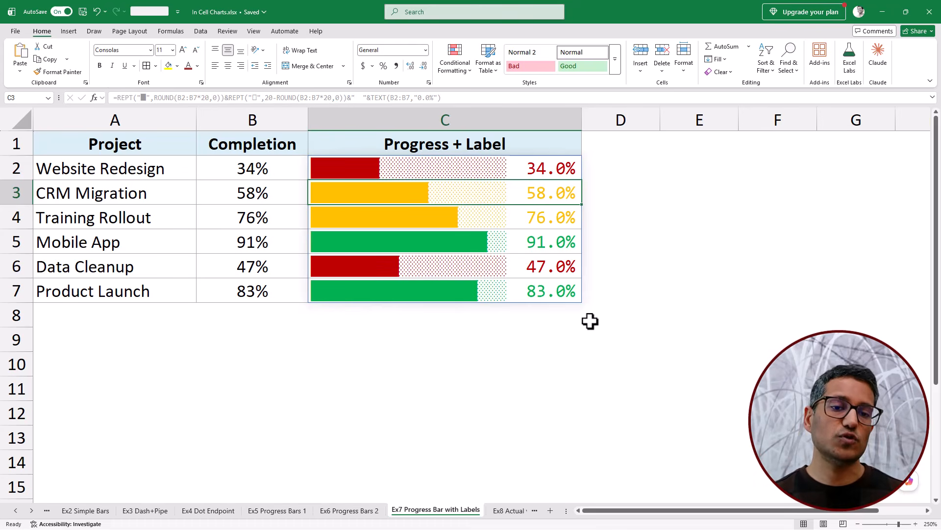
- On the Ex8 Actual vs Target sheet, examine the target markers inside the D2 and D3 bars
click(514, 511)
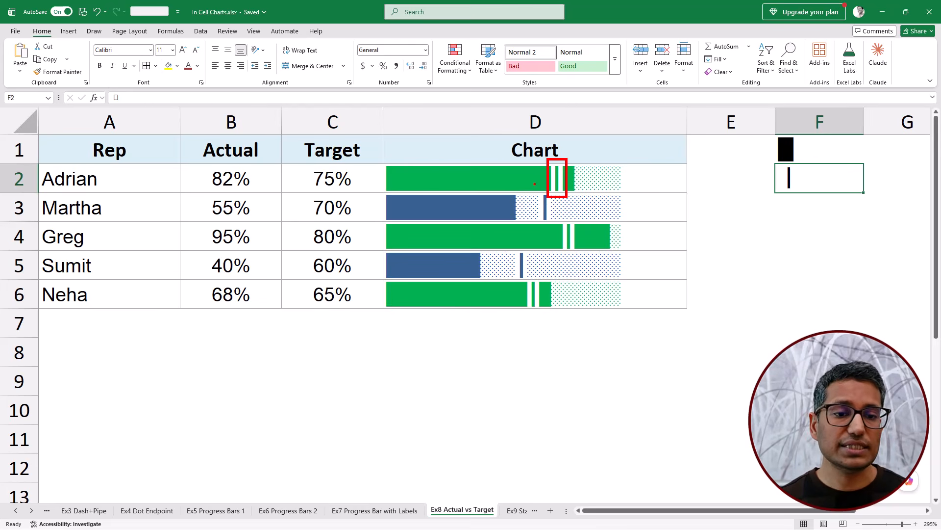
key(ctrl+2)
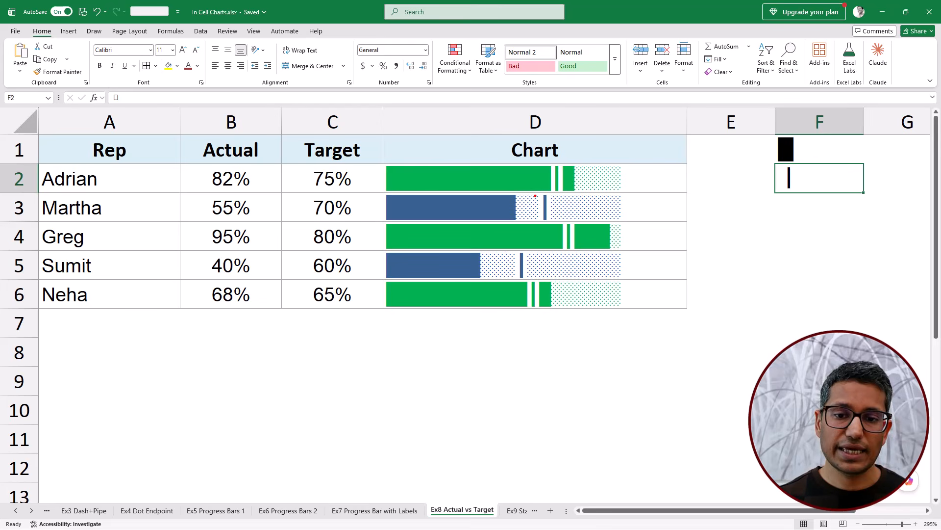
drag(536, 189, 553, 224)
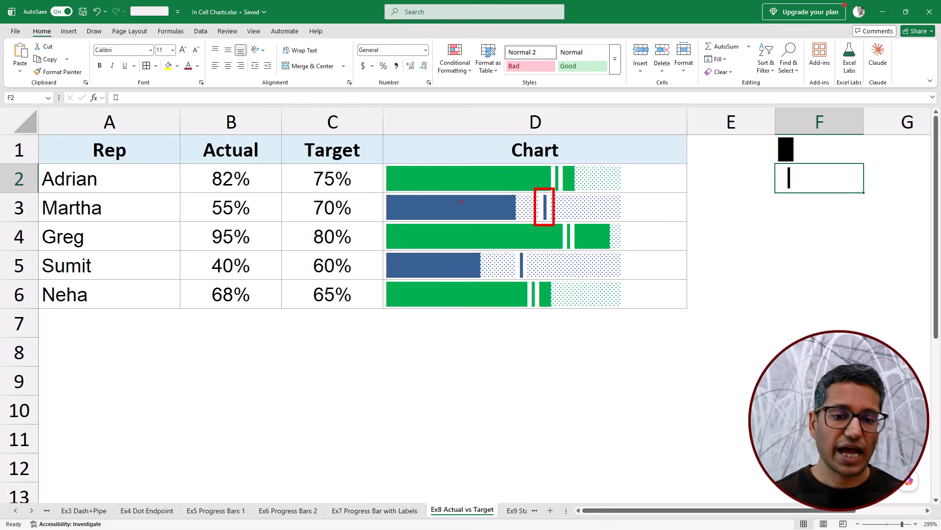
key(Escape)
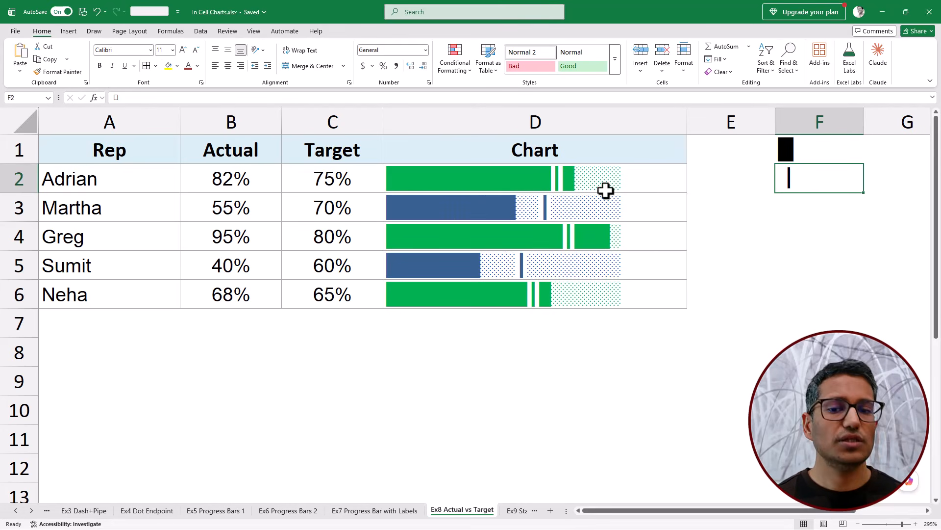
- Examine the REPLACE formula in D2 together with the full-block and target-marker symbols in F1 and F2
click(633, 184)
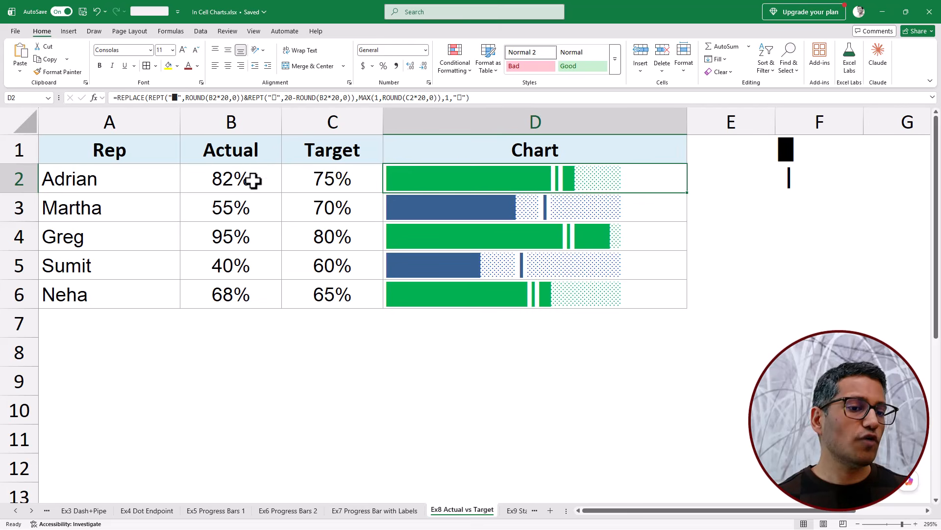
click(786, 147)
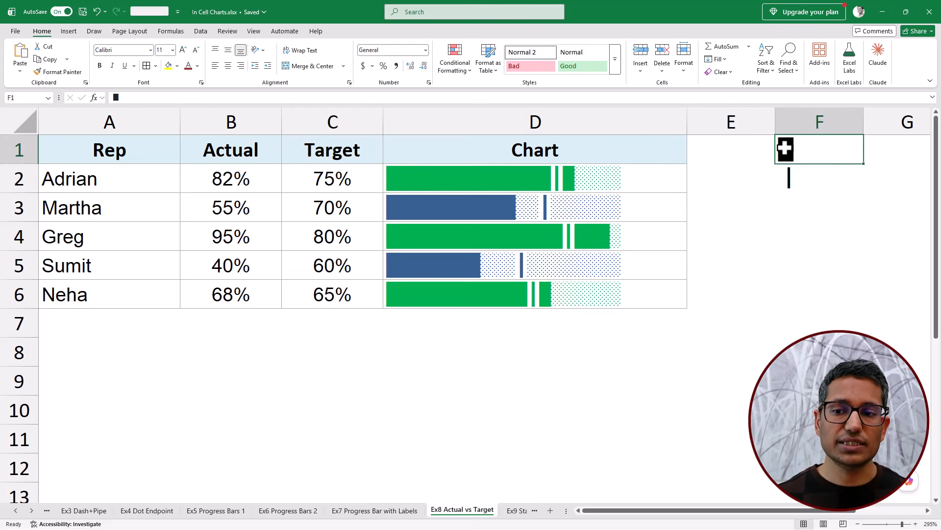
click(794, 181)
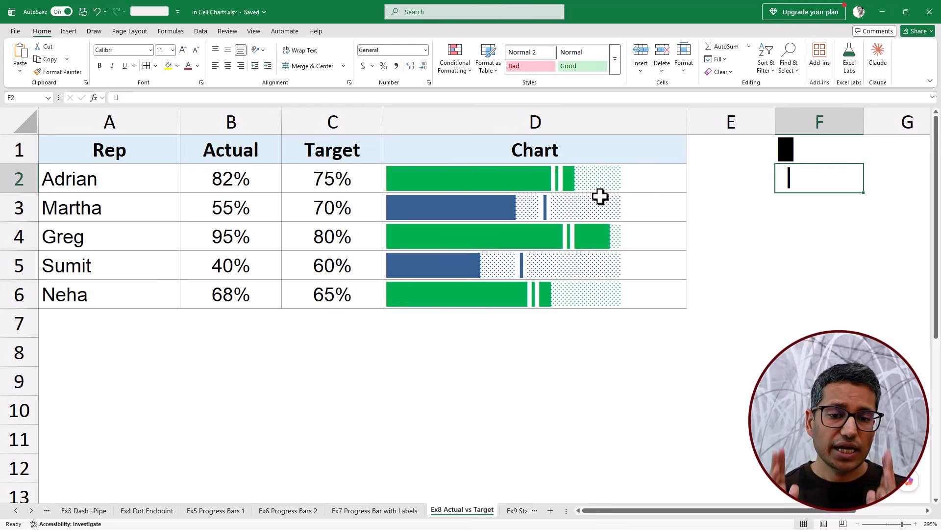
click(636, 181)
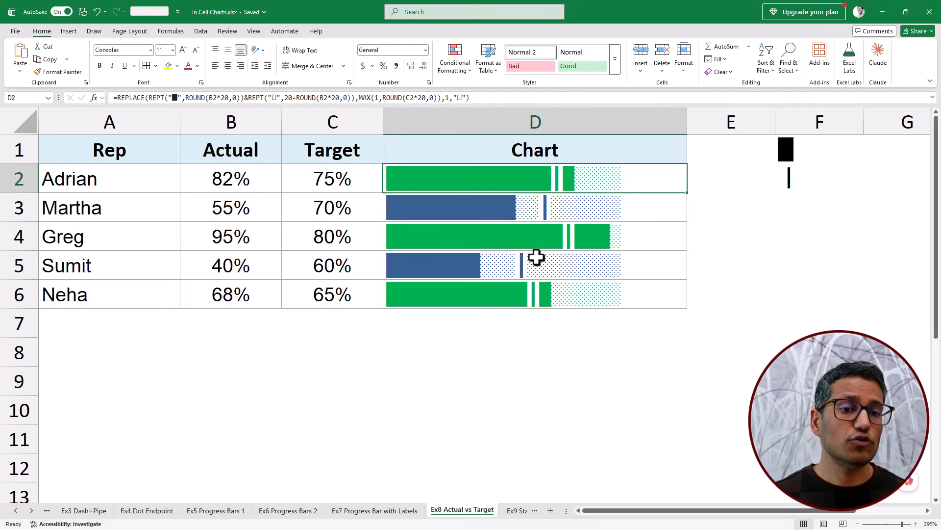
- On the Ex9 Star Rating sheet, compare the ratings in B2:B7 with the stars in C2:C7
click(516, 511)
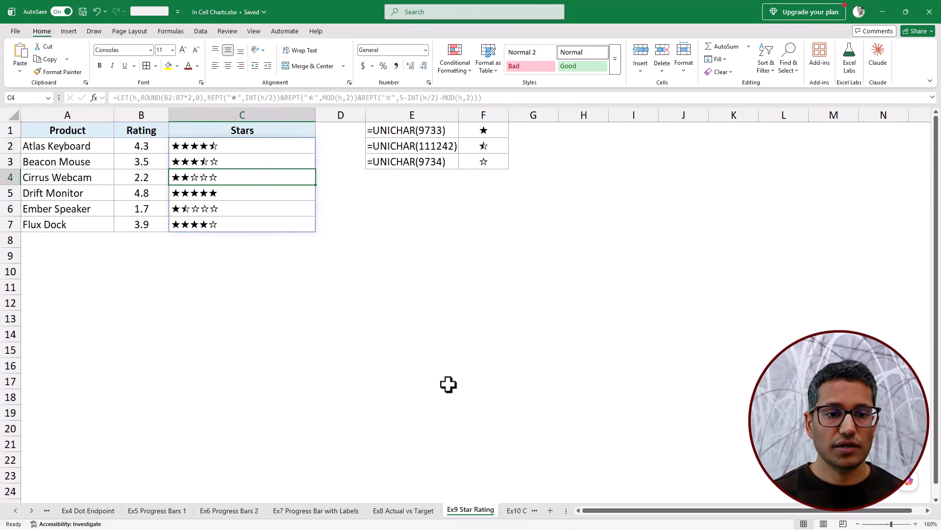
scroll(448, 385, up, 2)
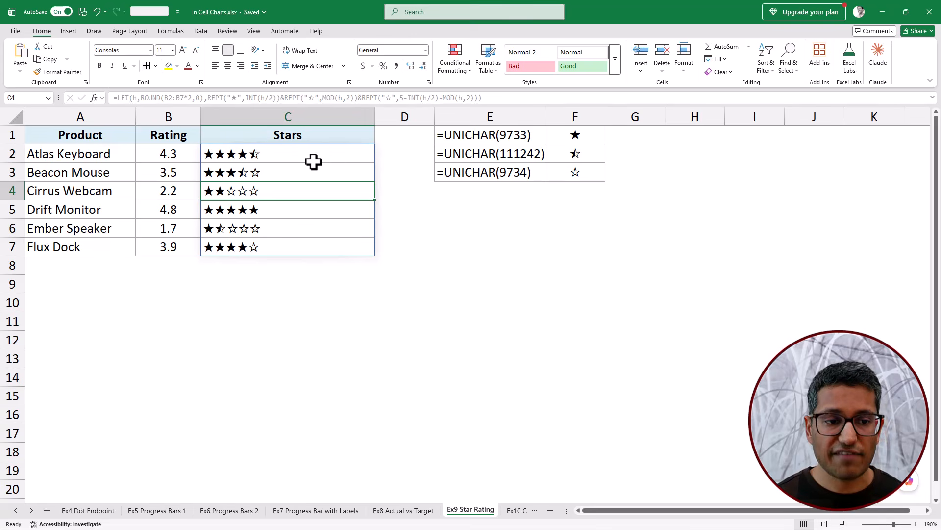
drag(189, 152, 181, 248)
drag(281, 155, 276, 251)
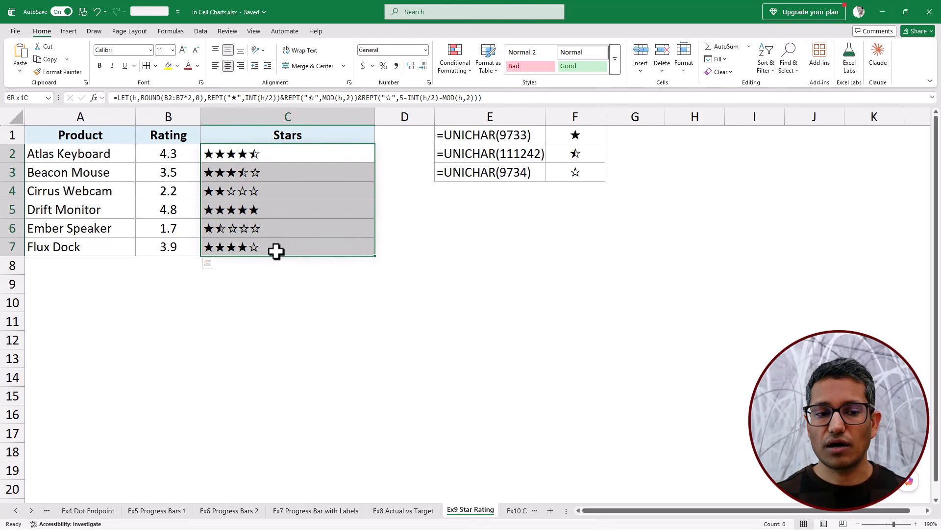
- Examine the UNICHAR formulas in E1:F3 that produce the full, half and empty star symbols
drag(546, 117, 582, 168)
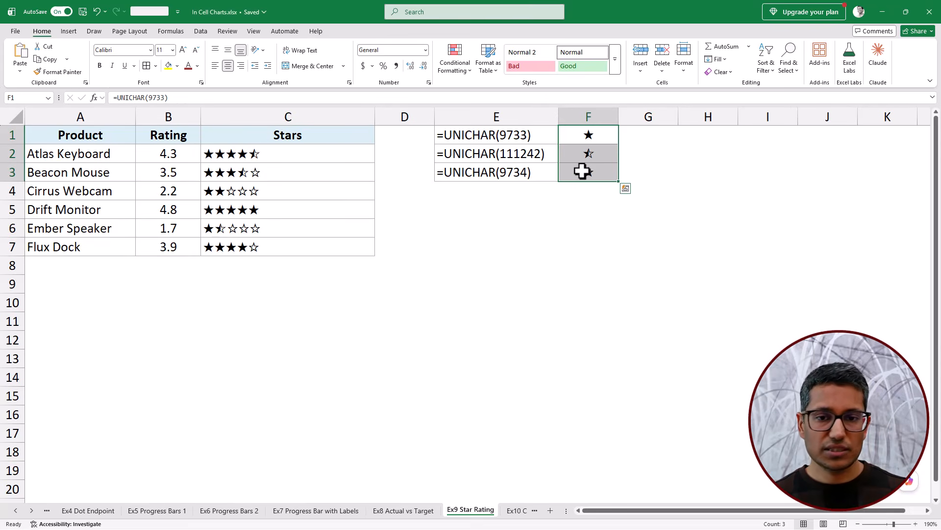
click(484, 137)
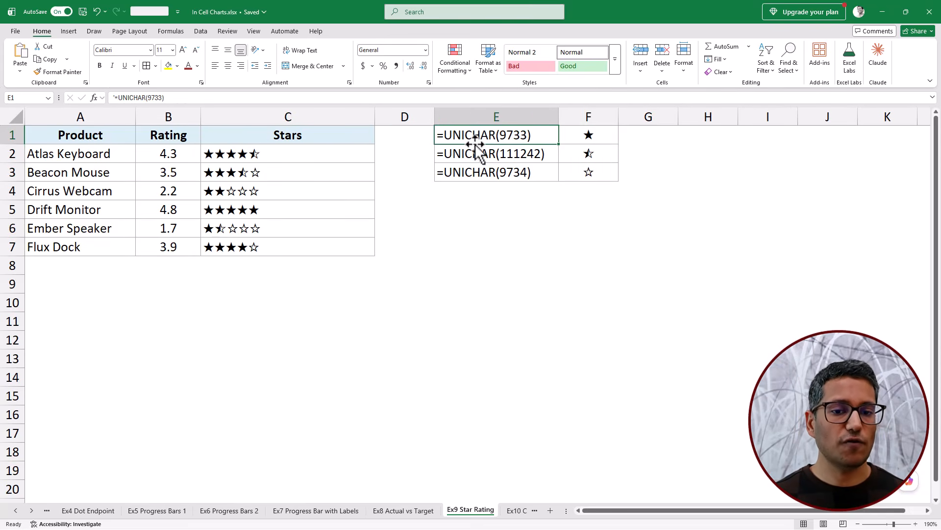
click(587, 137)
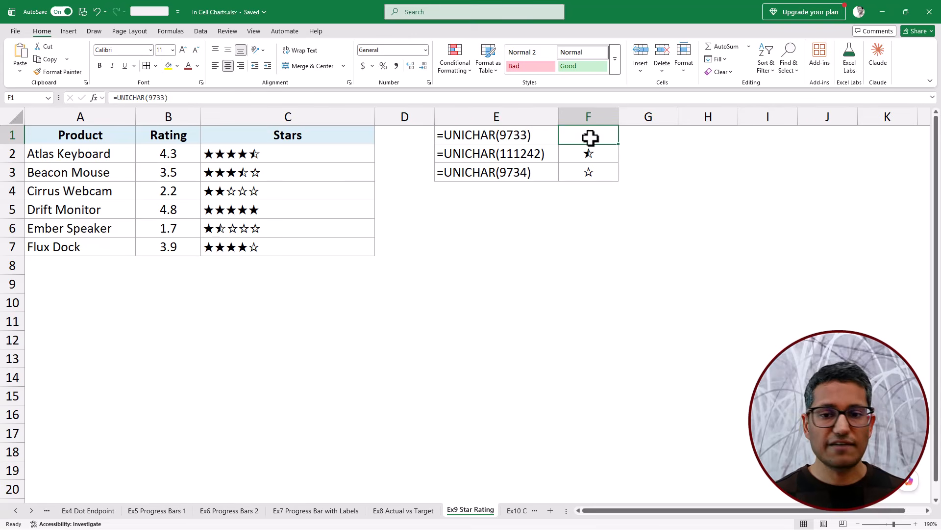
click(595, 154)
click(602, 170)
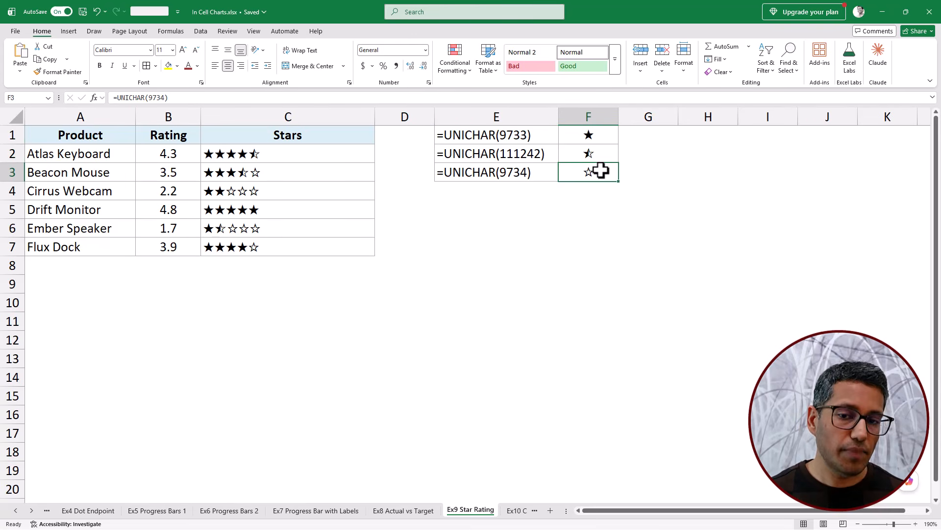
- Examine the LET formula in C2 and check how individual ratings in column B round to full and half stars
click(285, 156)
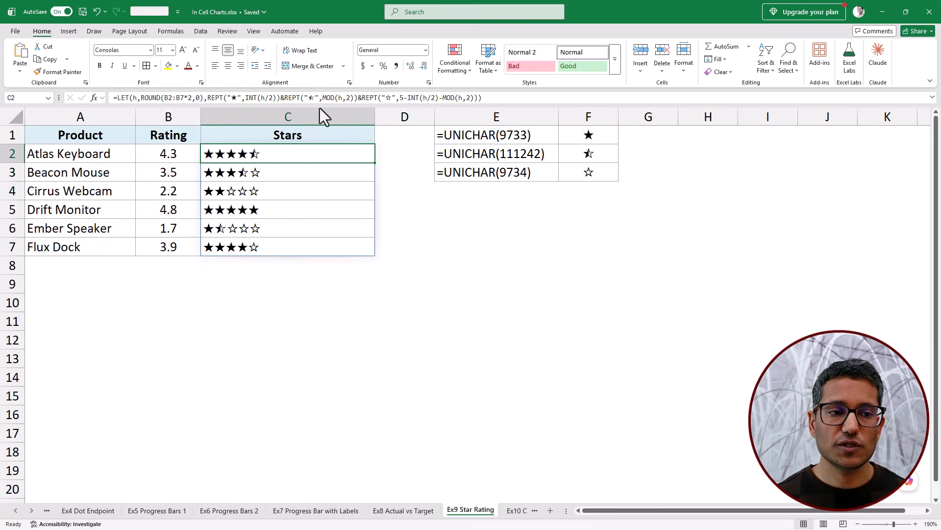
click(181, 155)
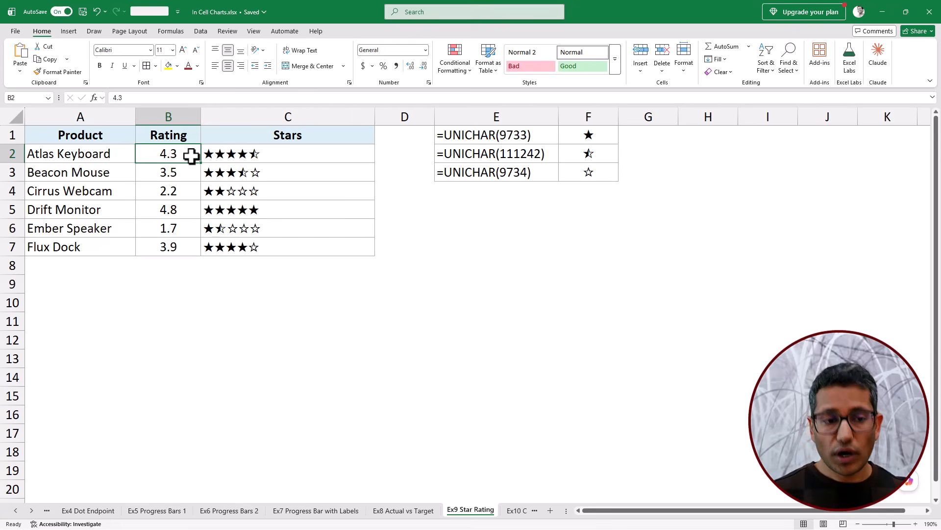
click(182, 190)
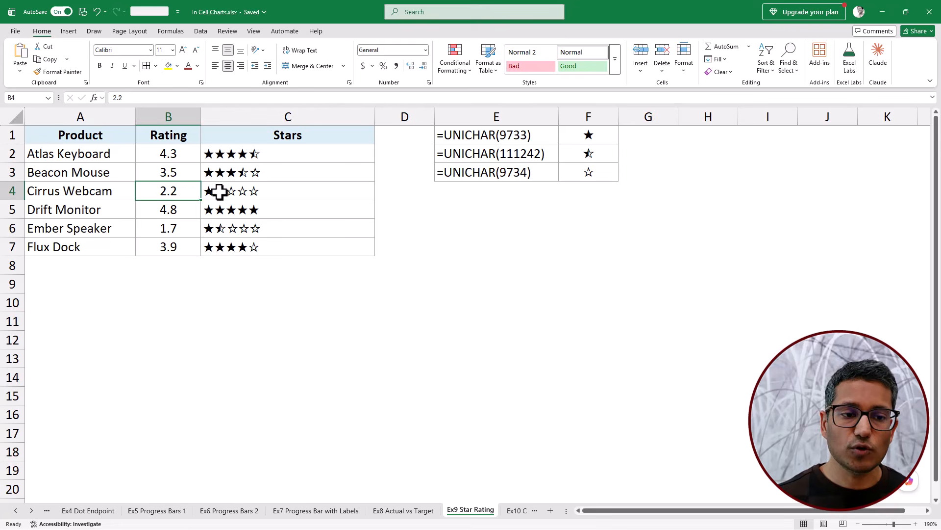
click(216, 191)
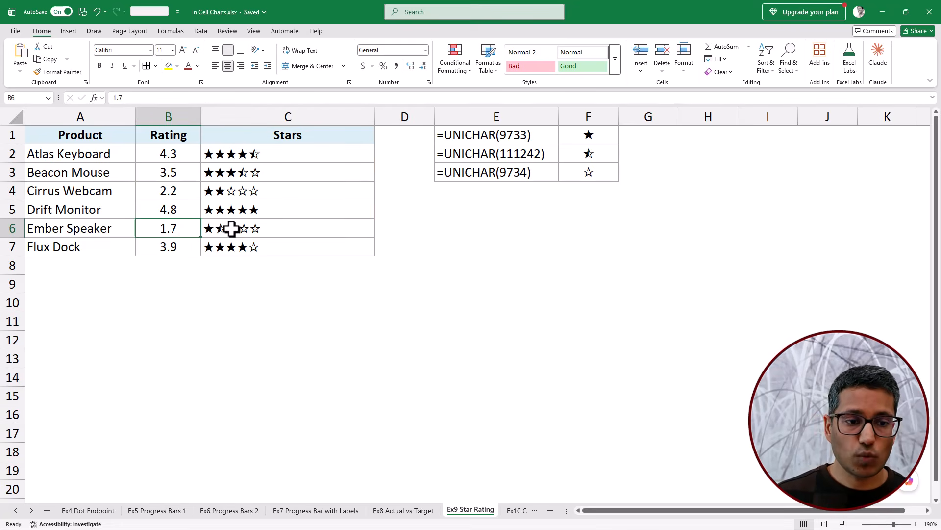
click(193, 245)
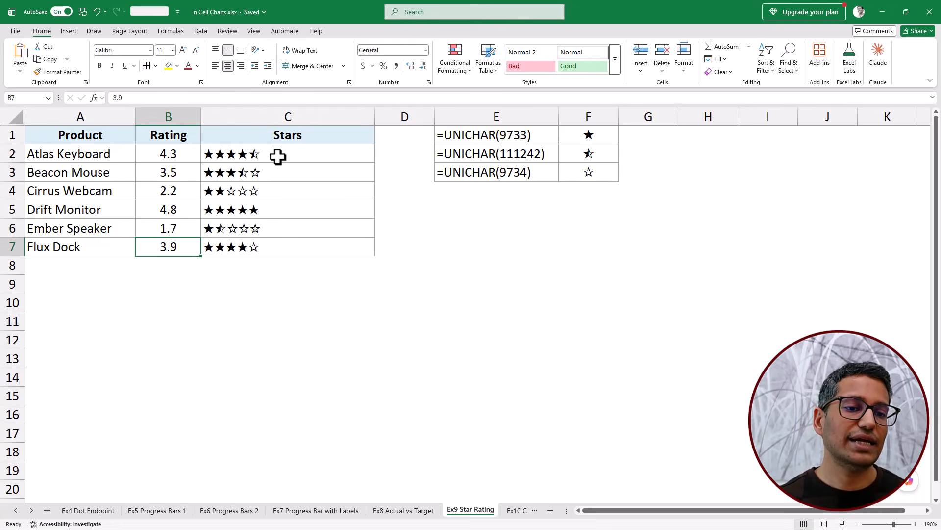
drag(274, 156, 282, 240)
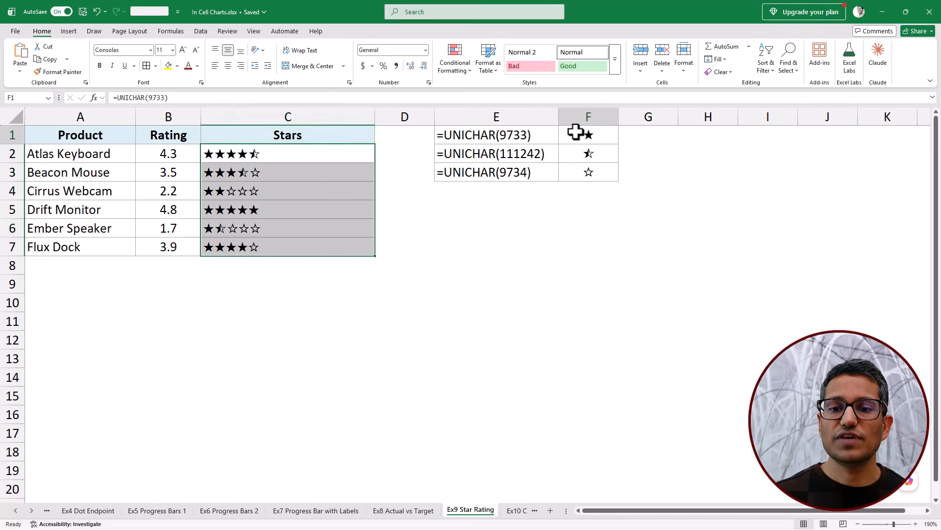
- Review the star symbols in F1:F3 again, including the half star from UNICHAR(111242)
drag(578, 132, 573, 175)
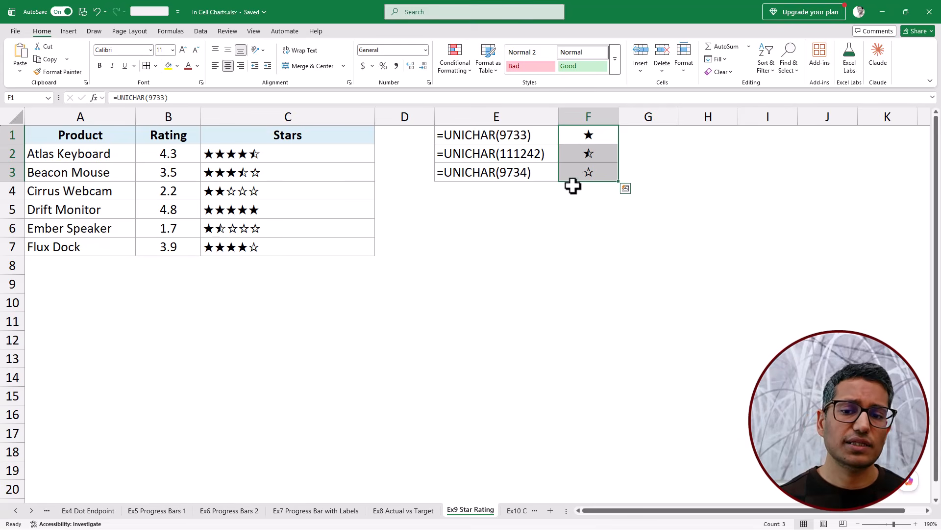
drag(532, 153, 584, 153)
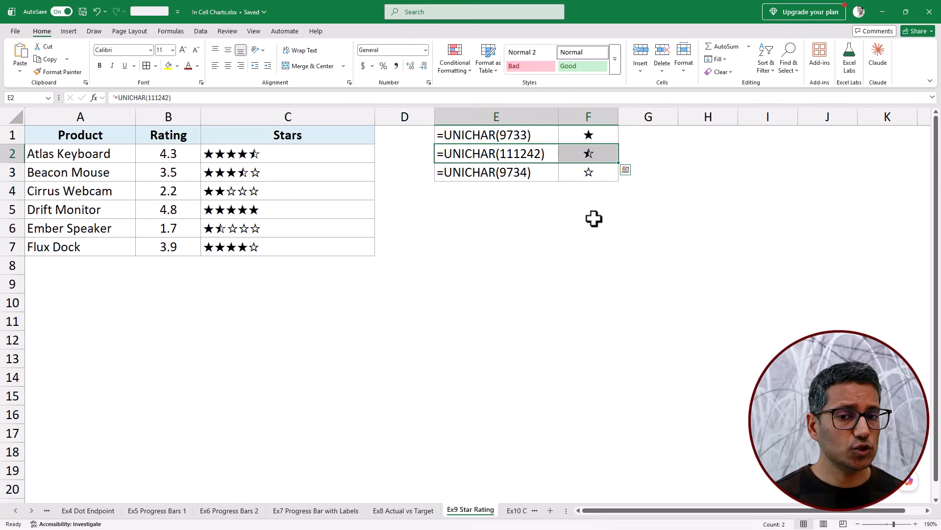
click(583, 141)
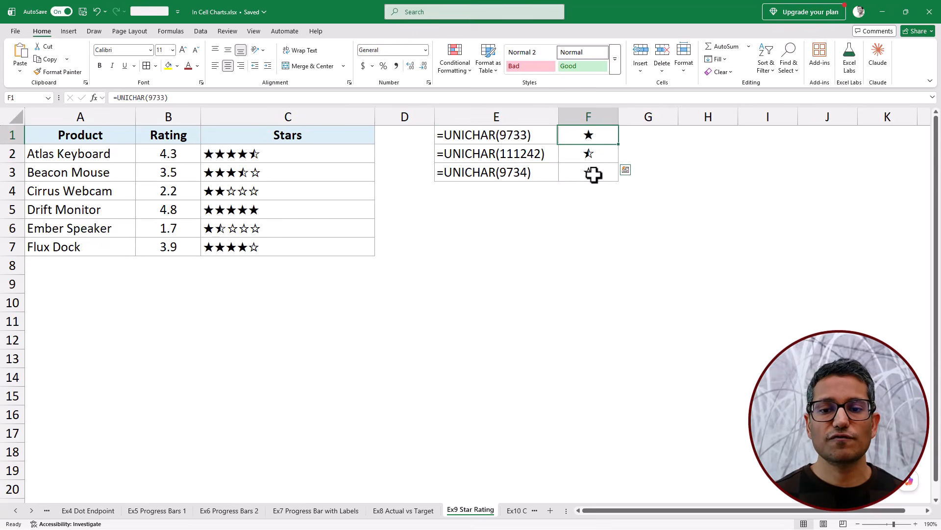
click(596, 176)
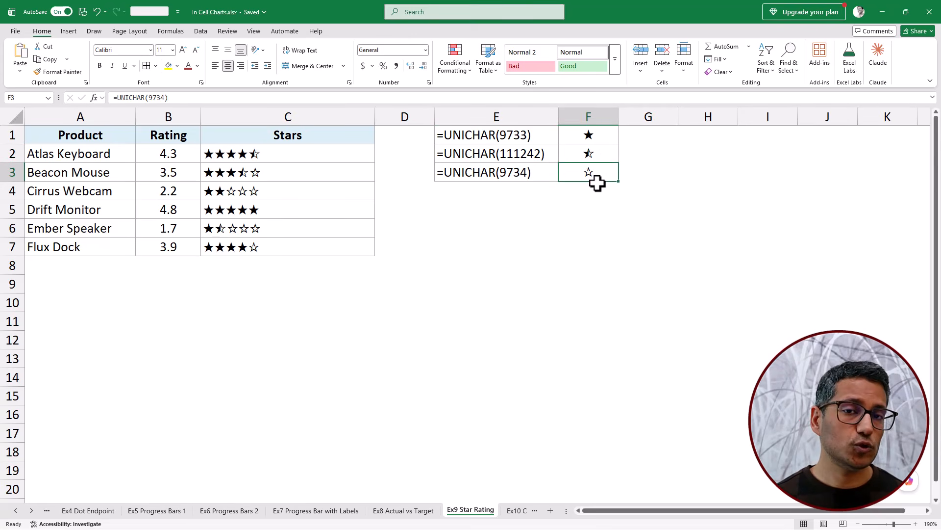
- On the Ex10 Circle Rating sheet, compare the ratings in B2 and B3 with their circles and inspect the C2 formula
click(517, 511)
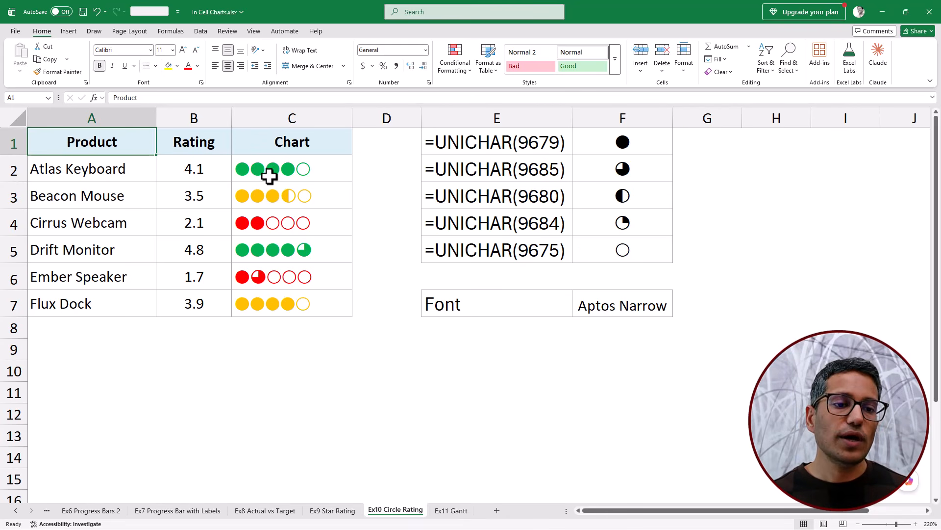
click(213, 172)
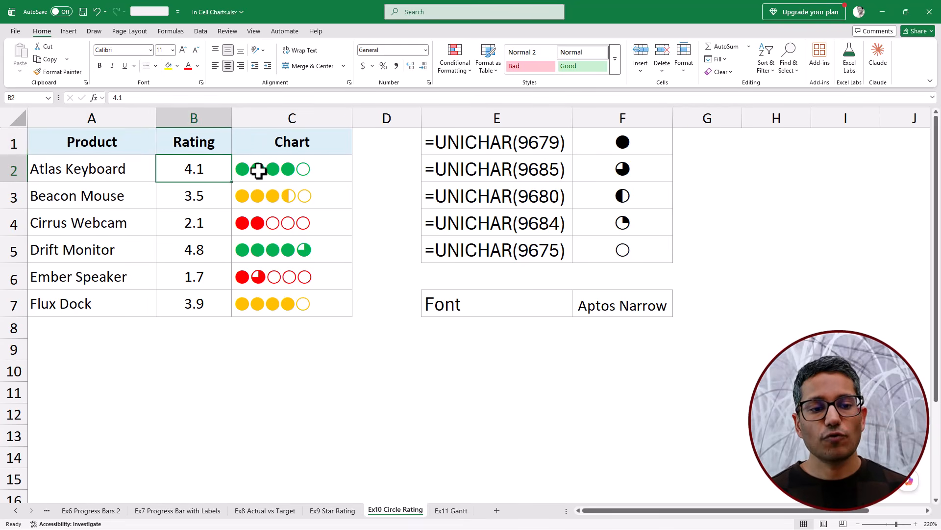
click(217, 198)
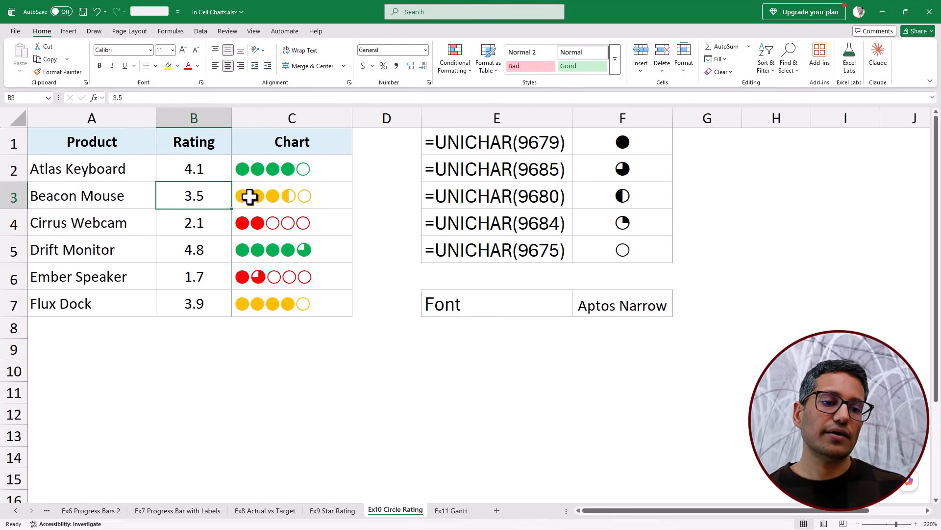
click(317, 176)
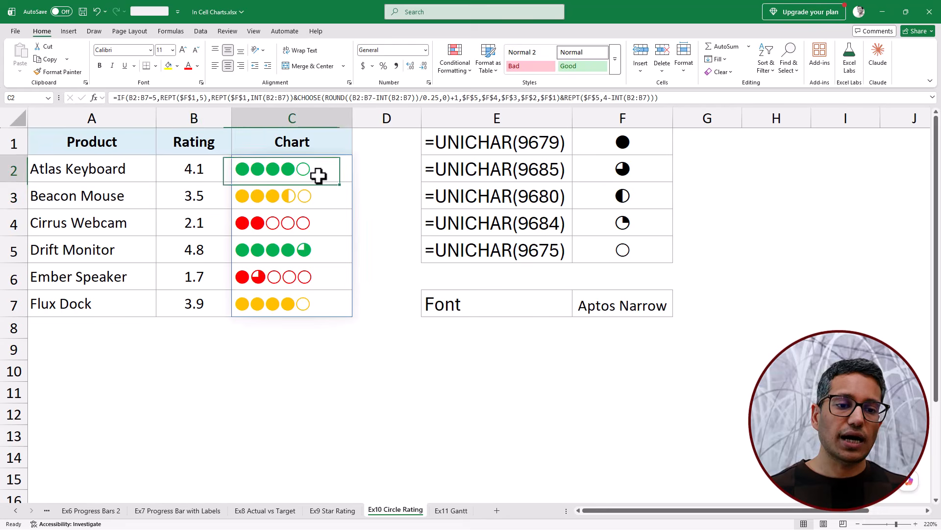
- Examine the UNICHAR circle symbols in E1:F5 and check the Aptos Narrow font used for the chart in C2:C7
drag(580, 154, 590, 243)
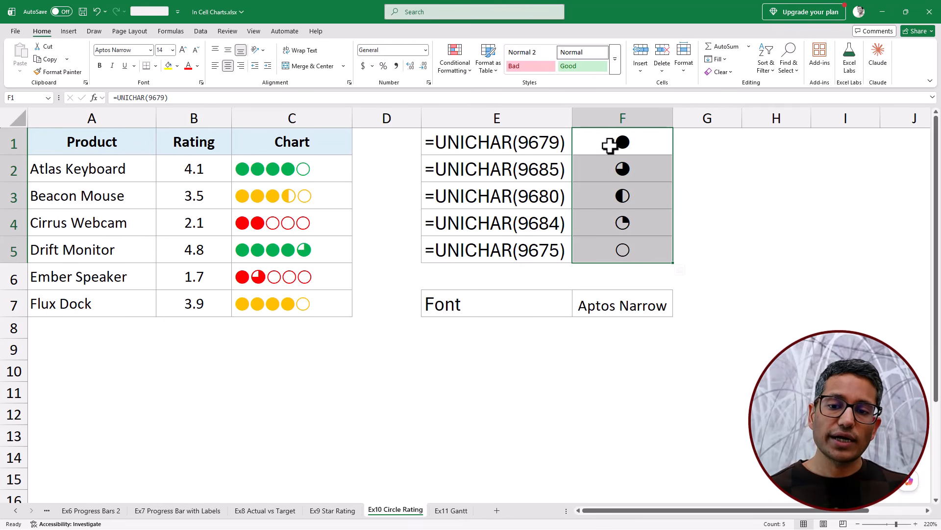
drag(540, 147, 533, 245)
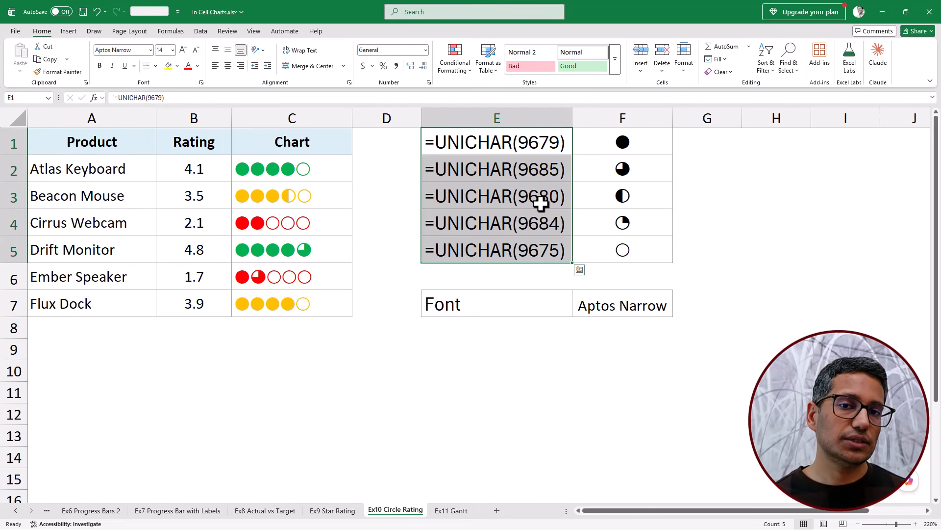
drag(334, 174, 333, 307)
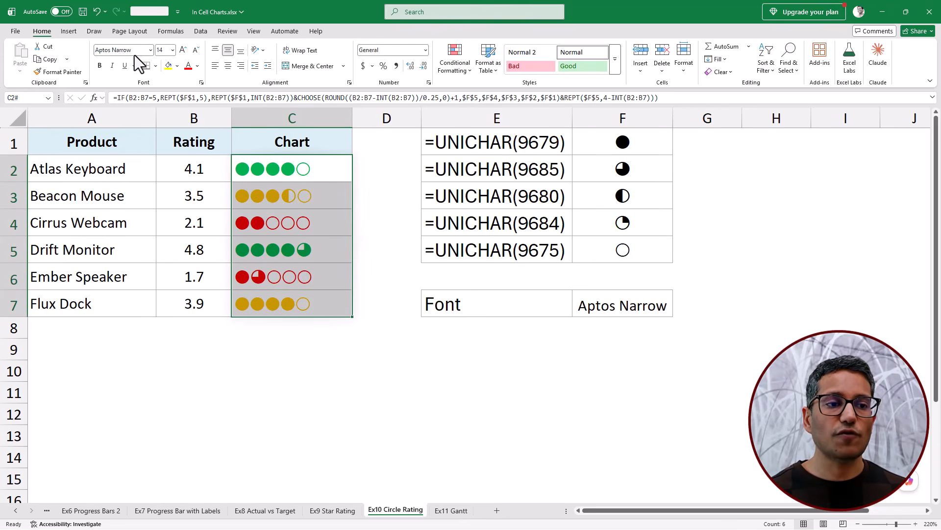
click(596, 312)
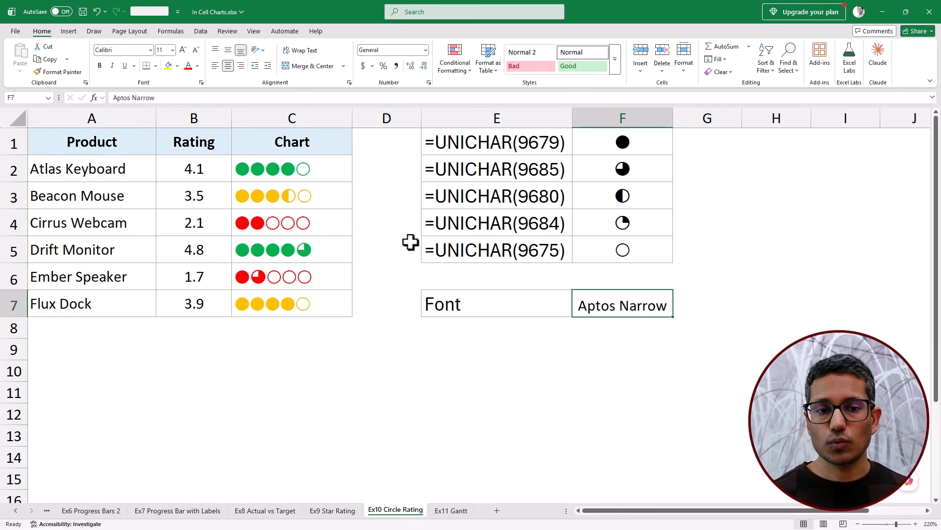
- Relate the Atlas Keyboard rating to the full, three-quarter, half and quarter circle symbols in F1:F4
click(215, 176)
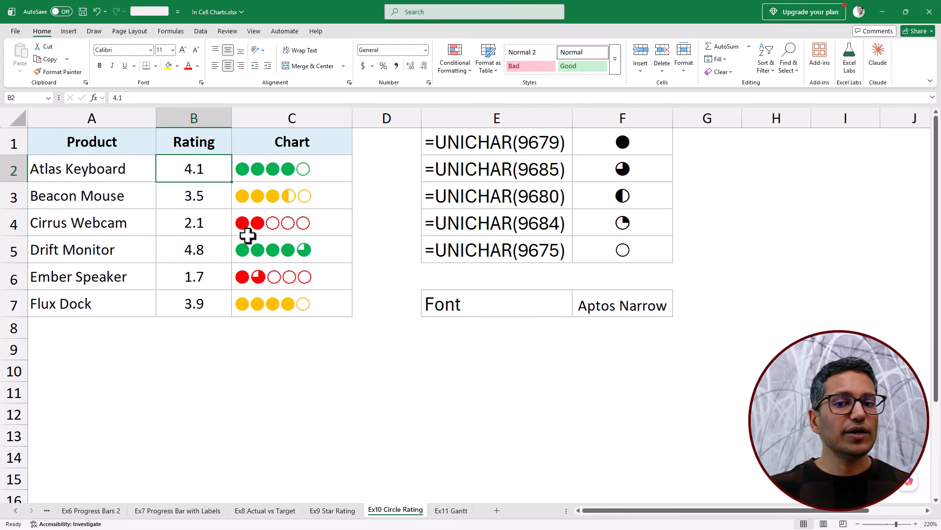
click(639, 142)
click(639, 169)
click(637, 195)
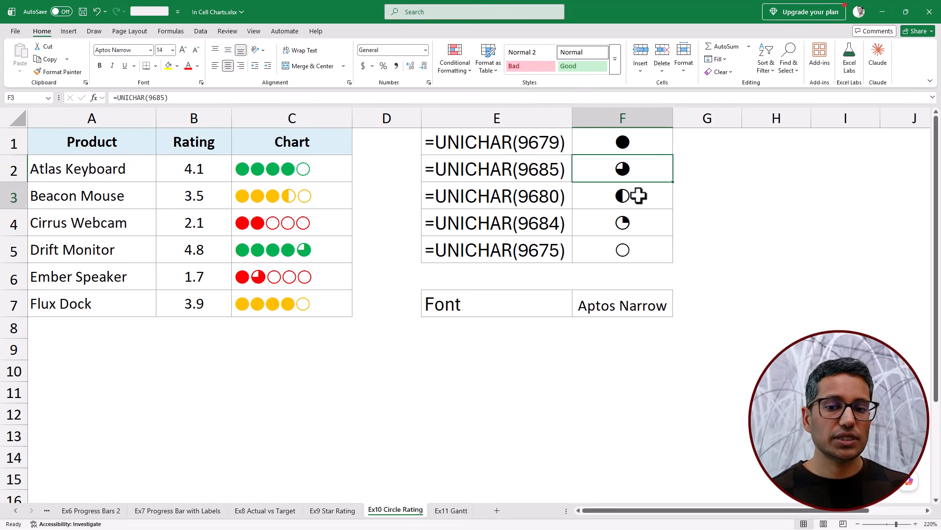
click(641, 227)
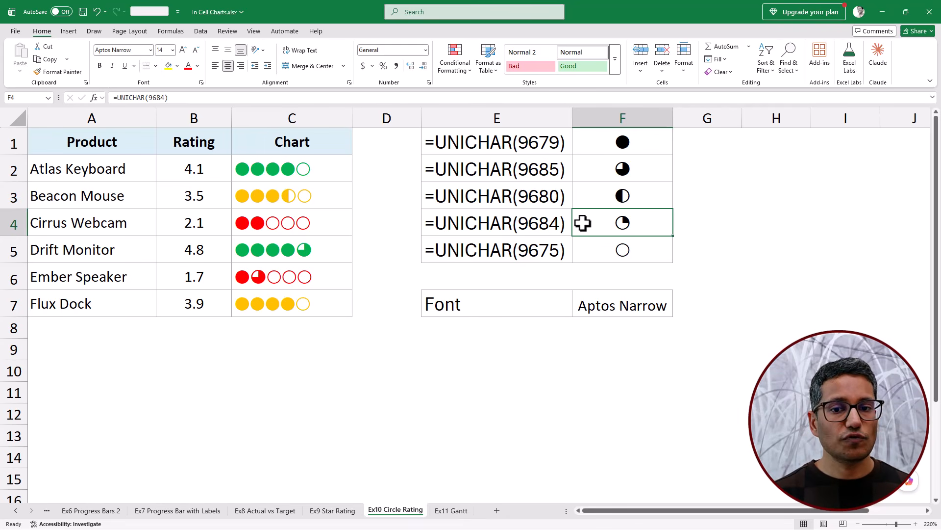
click(606, 201)
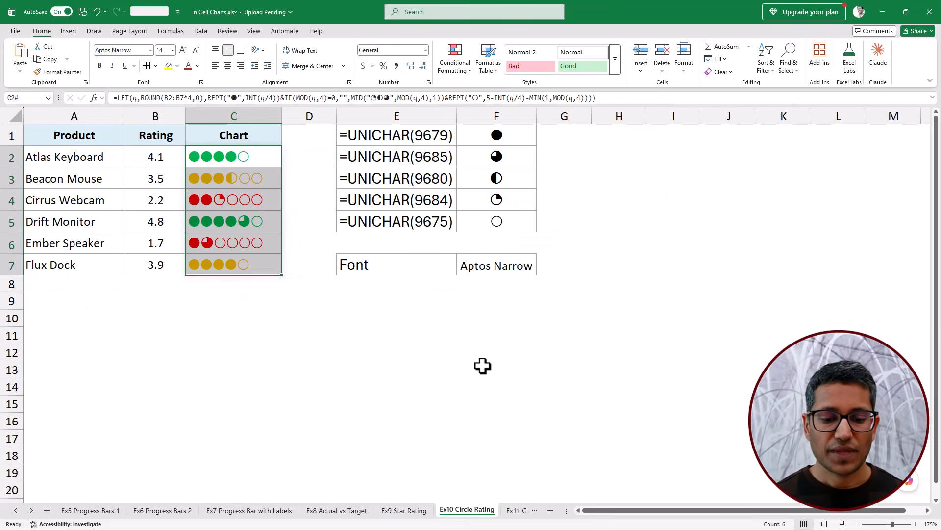
- On the Ex11 Gantt sheet, examine the start weeks and the REPT timeline formula in D2:D7
click(515, 513)
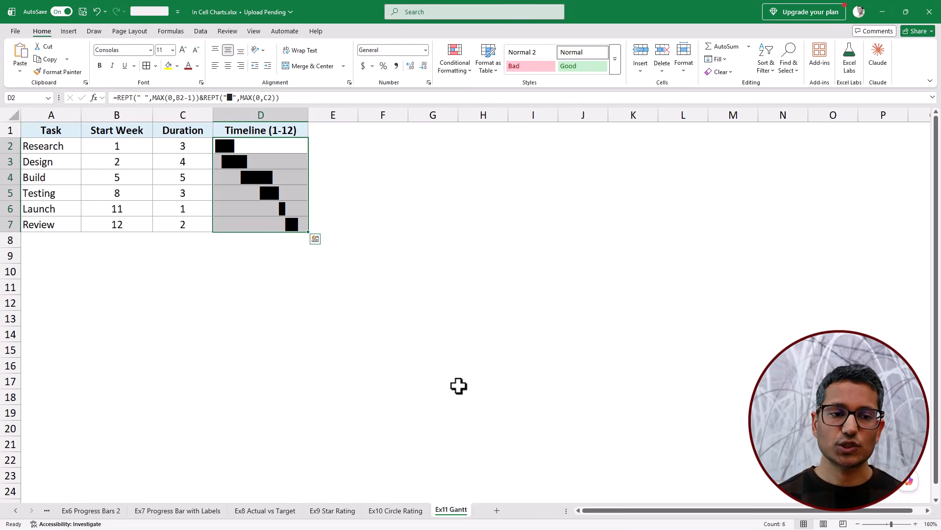
click(142, 145)
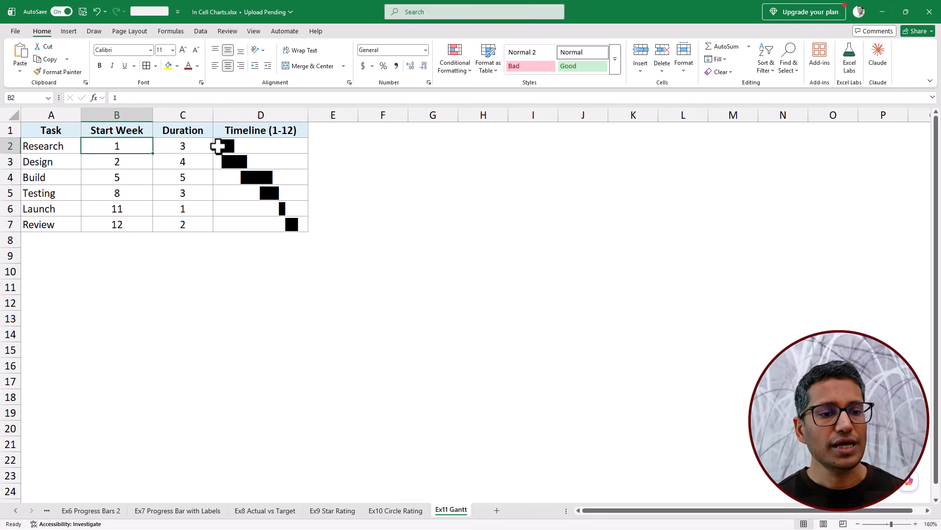
click(258, 146)
drag(258, 146, 269, 222)
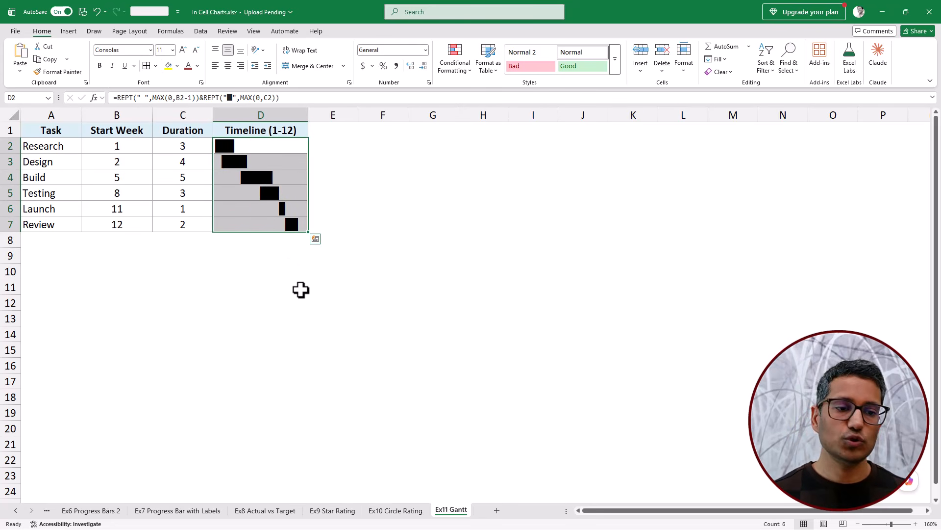